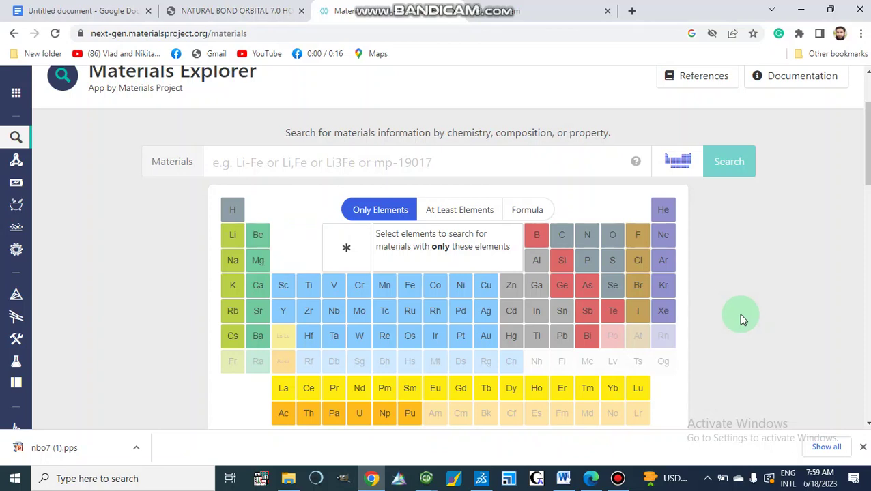
scroll(734, 293, "up", 1)
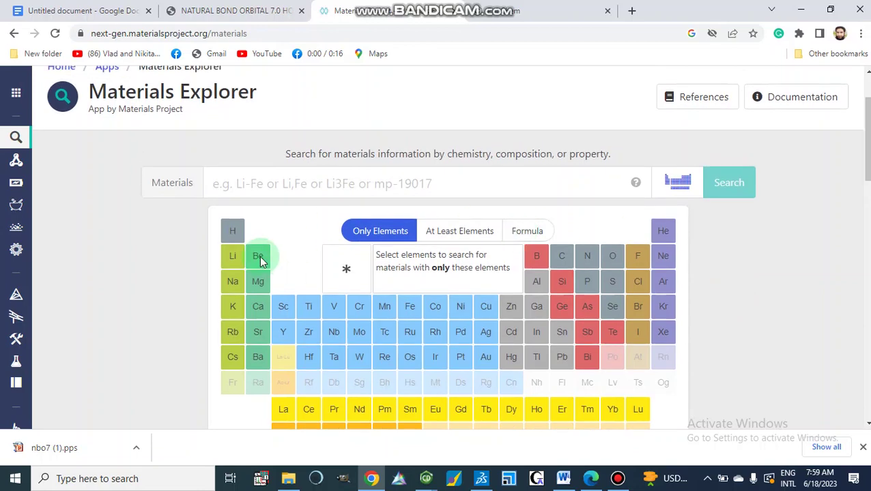
scroll(149, 273, "down", 2)
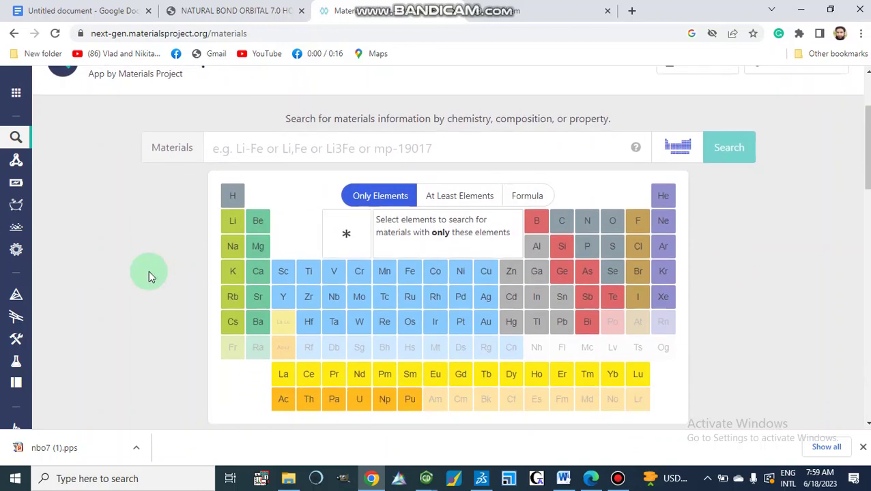
scroll(149, 273, "up", 2)
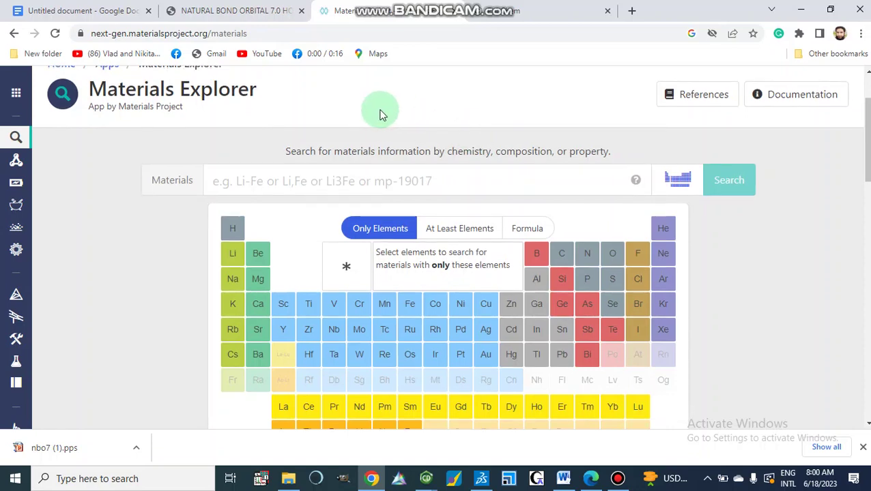
scroll(383, 112, "down", 1)
scroll(381, 112, "up", 2)
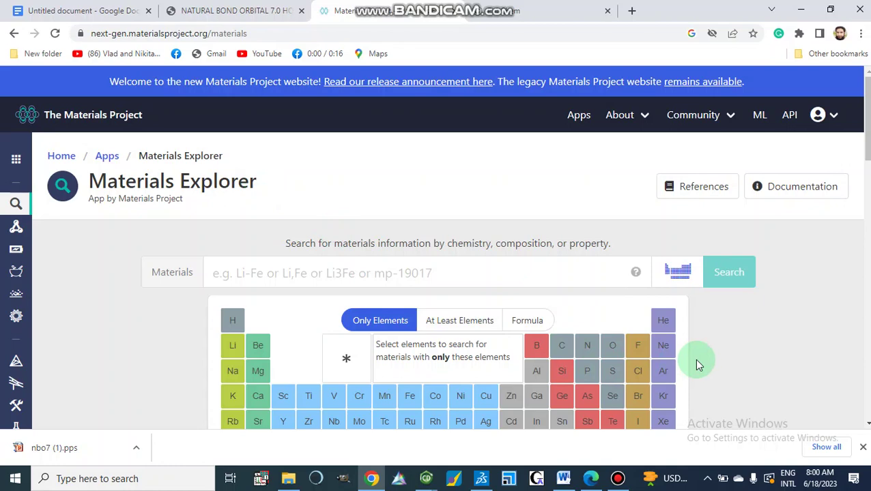
left_click(509, 480)
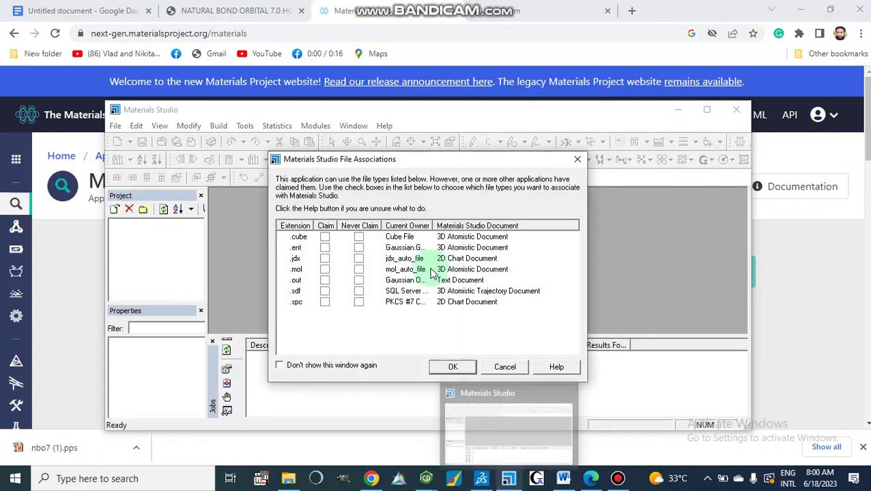
left_click(578, 159)
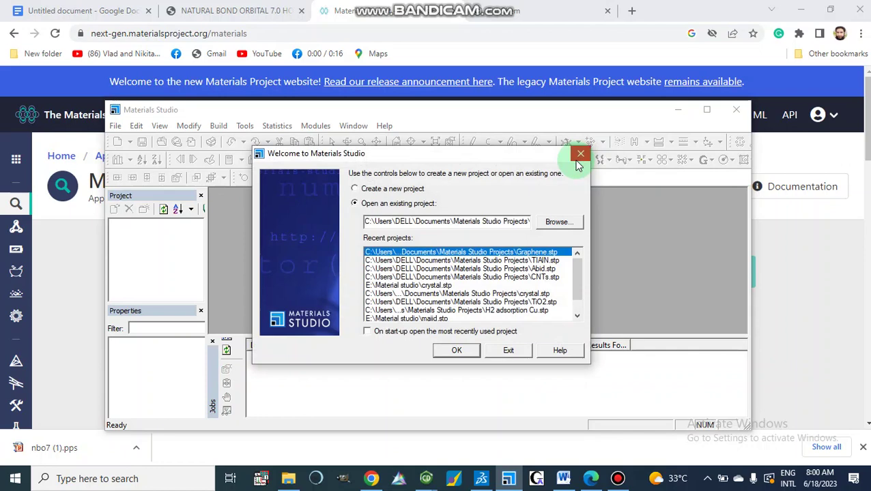
left_click(578, 162)
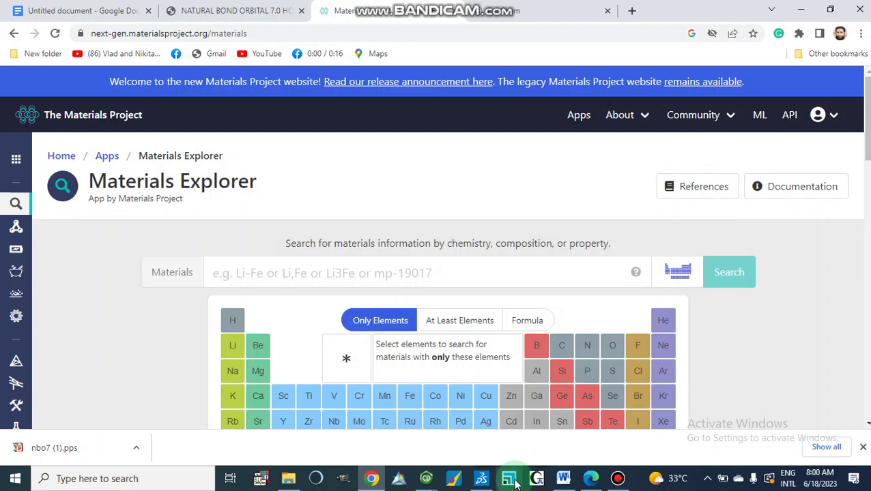
Step: Search for materials containing only the elements Ti, Al and N by picking them from the periodic table
scroll(701, 374, "down", 2)
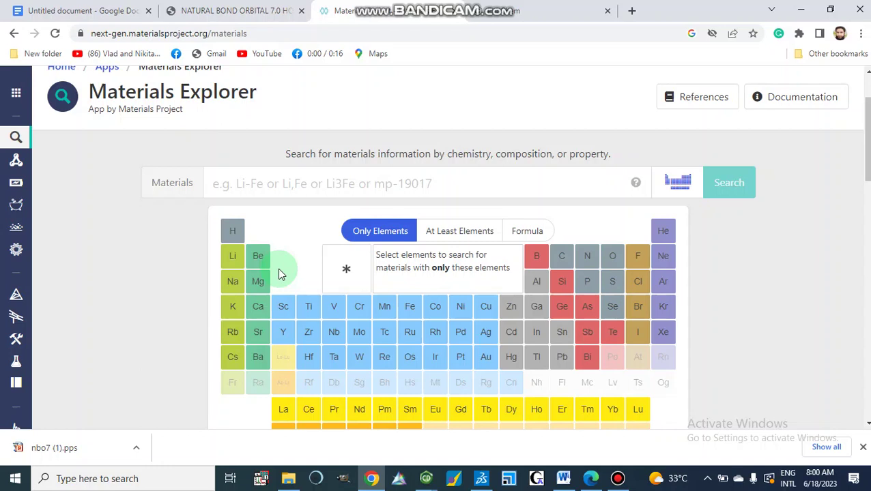
scroll(277, 268, "up", 1)
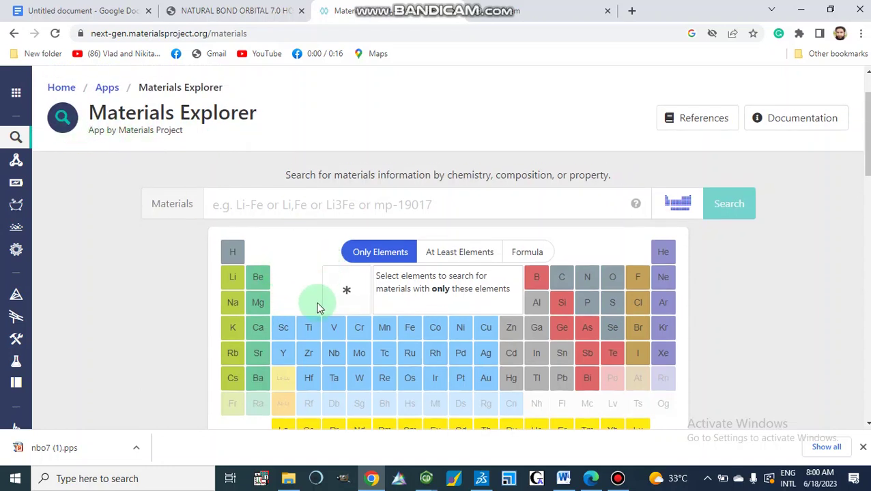
left_click(280, 205)
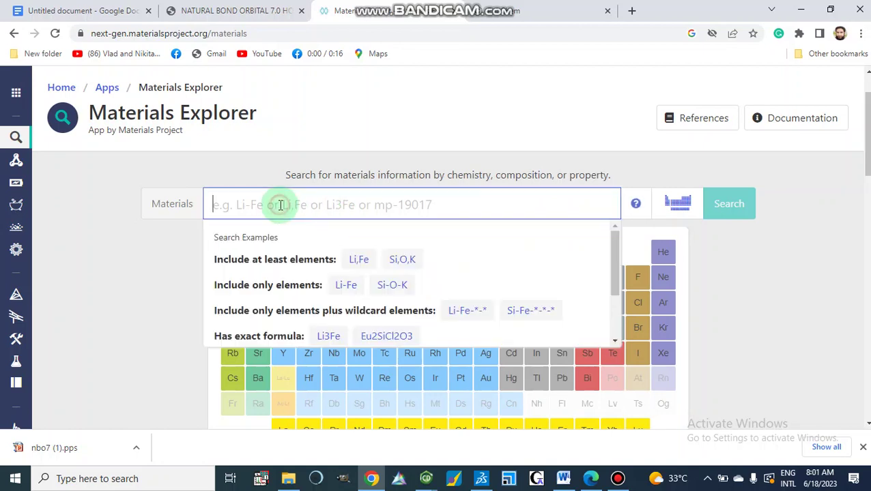
left_click(154, 272)
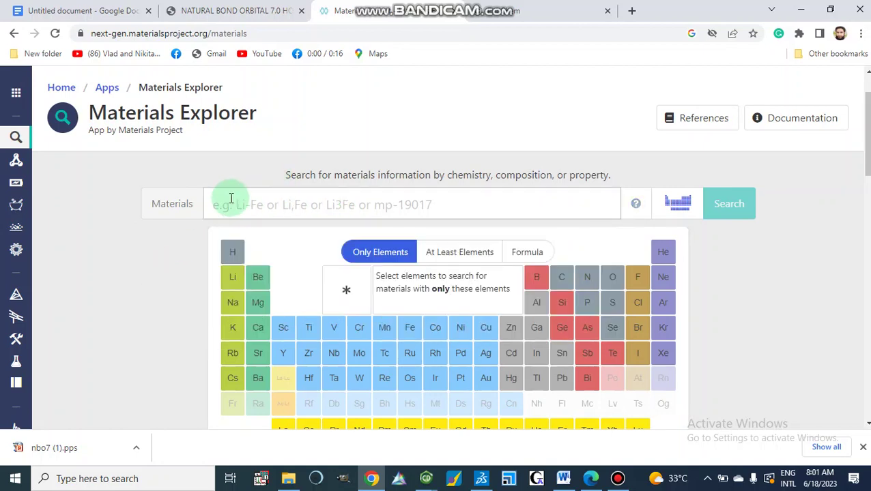
left_click(309, 331)
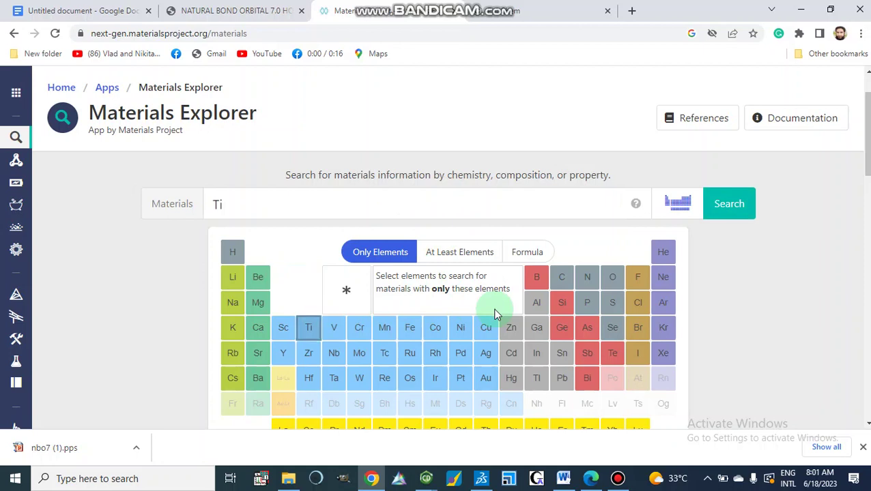
left_click(539, 308)
left_click(585, 287)
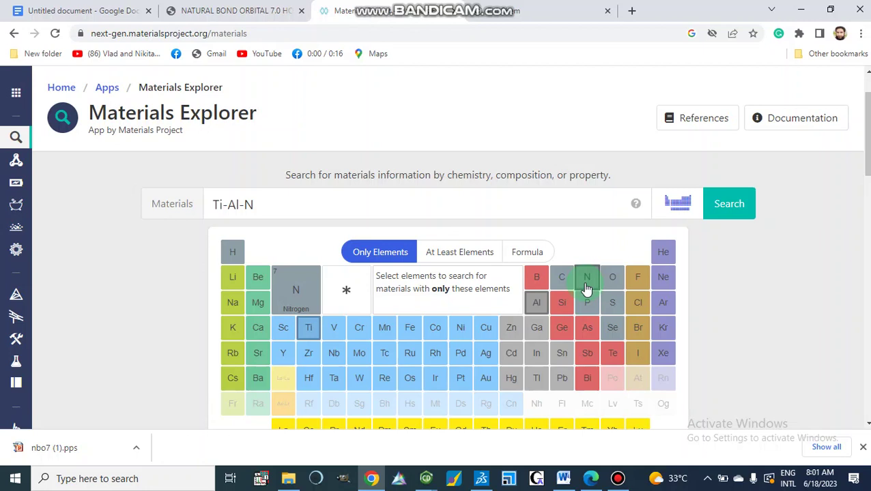
left_click(727, 207)
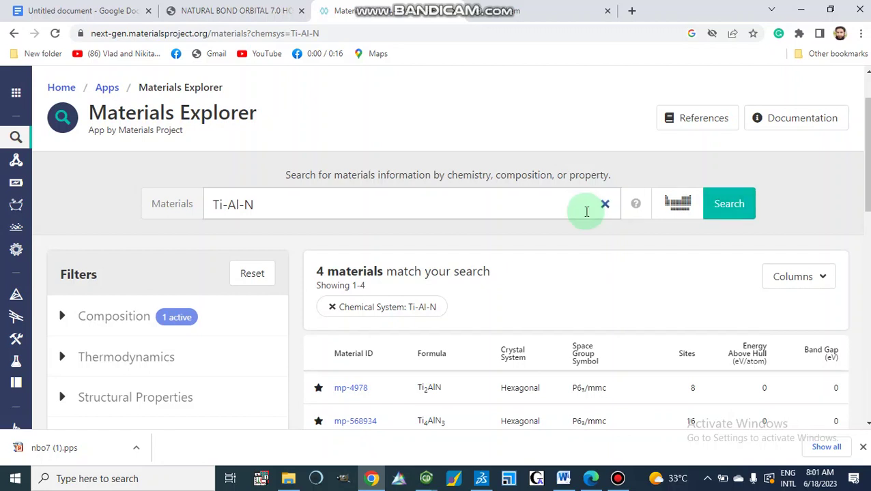
Step: Open the Ti2AlN entry with material ID mp-4978 from the search results
scroll(584, 210, "down", 2)
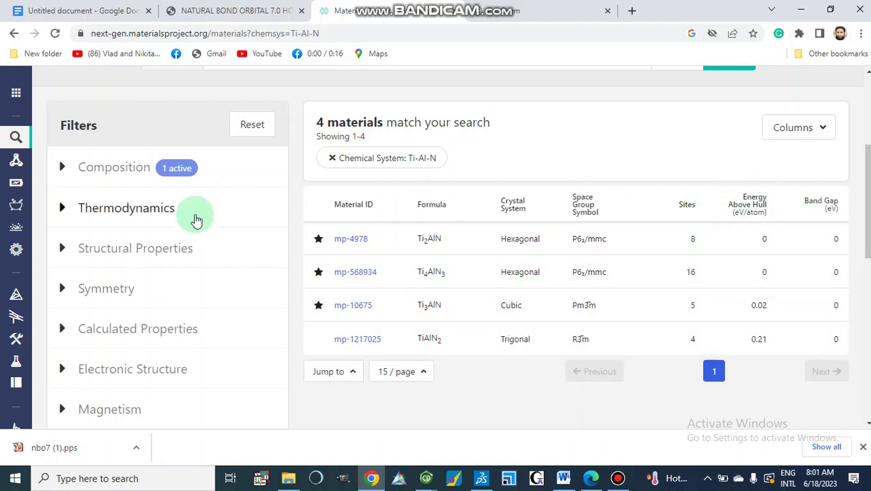
left_click(352, 240)
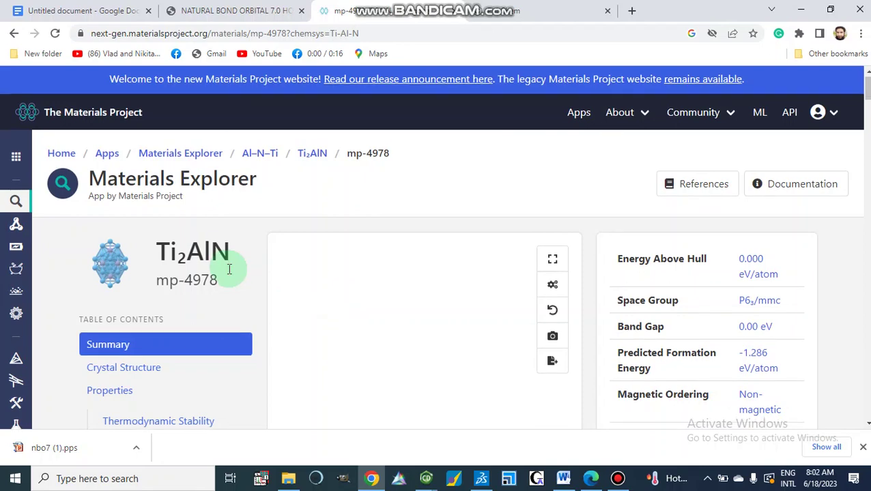
scroll(229, 271, "down", 2)
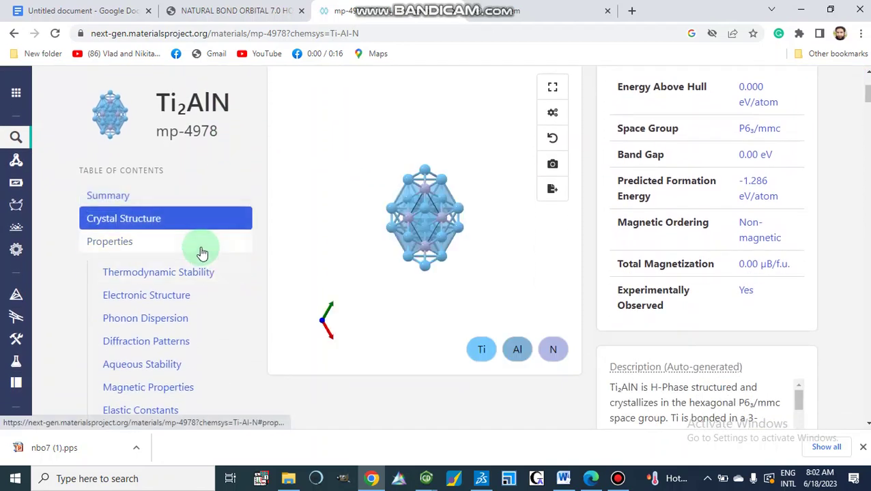
Step: Inspect the atoms and bonds of Ti2AlN in the 3D crystal structure viewer
left_click_drag(406, 190, 411, 222)
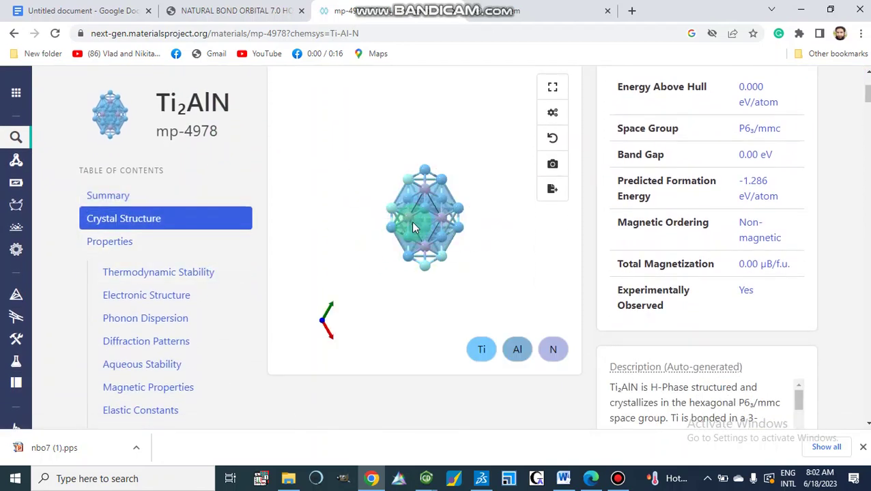
mouse_move(408, 228)
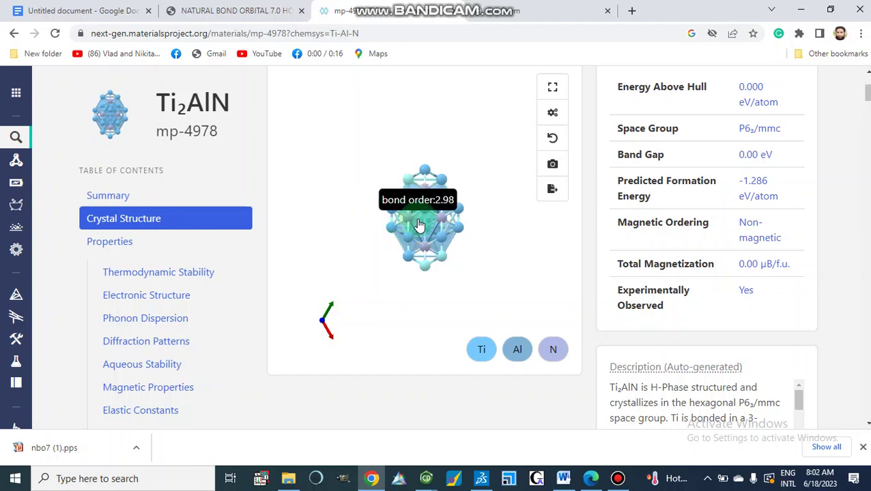
mouse_move(411, 207)
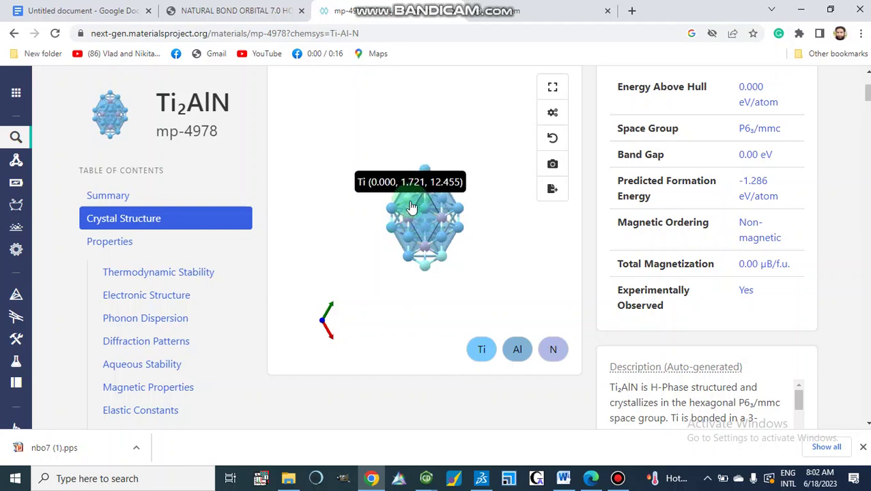
scroll(468, 266, "up", 2)
scroll(468, 266, "down", 1)
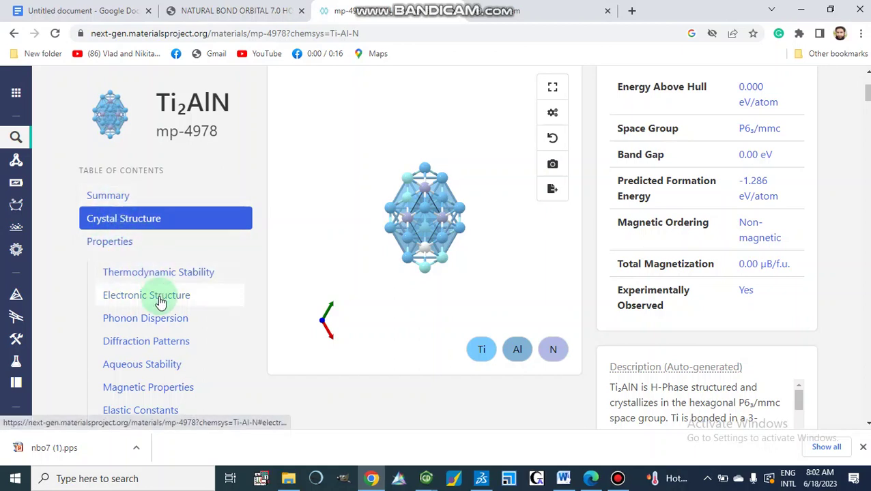
Step: Review the band structure and density of states of Ti2AlN, and go to its Diffraction Patterns section
left_click(133, 301)
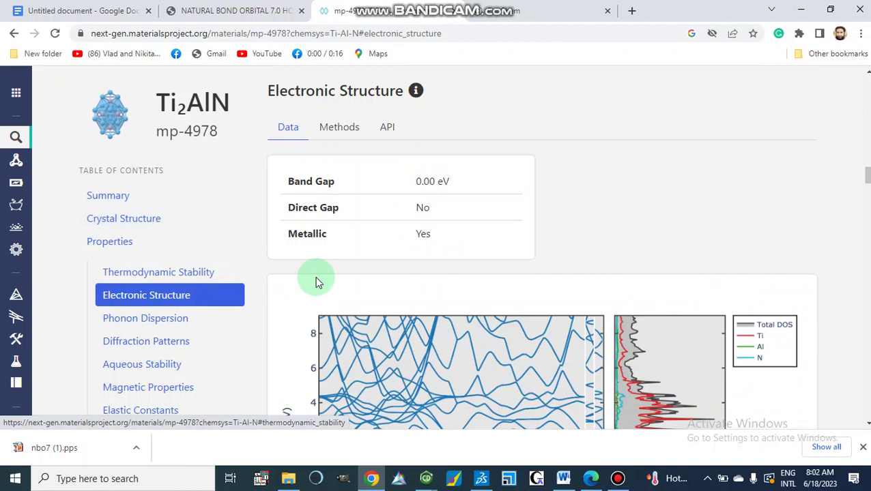
scroll(315, 280, "down", 4)
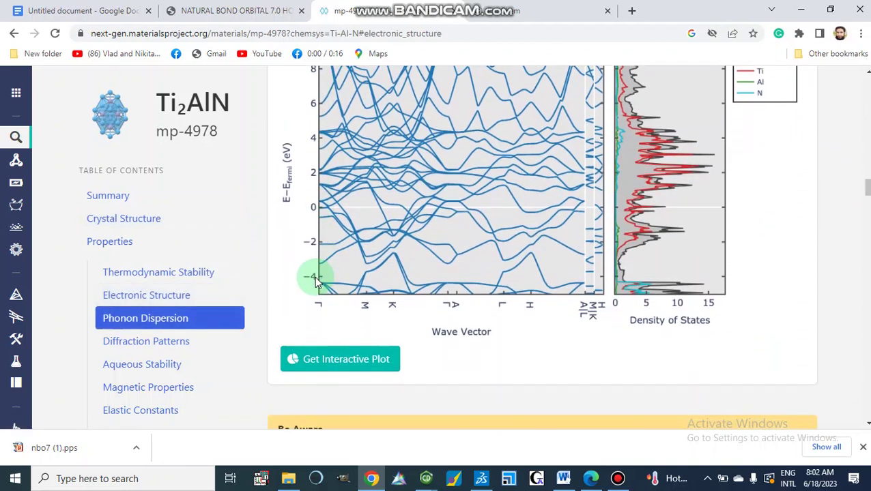
left_click(130, 347)
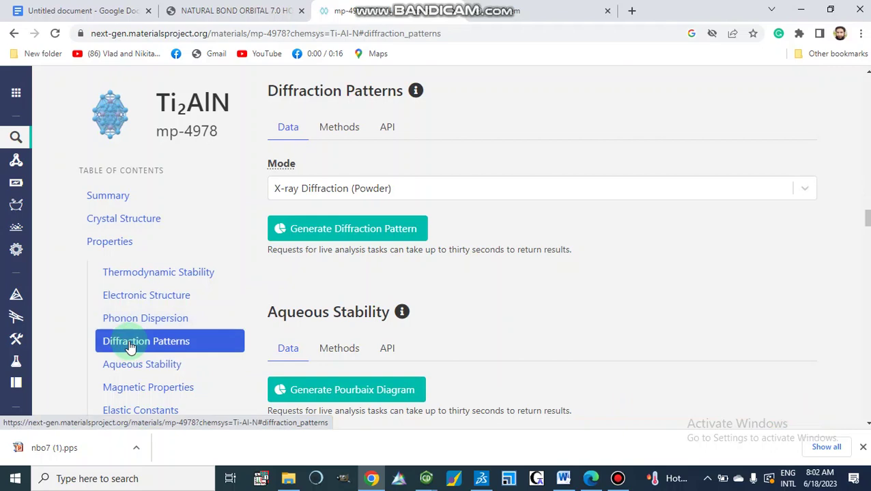
Step: Review the thermodynamic stability data and the 0 K phase diagram of Ti2AlN
left_click(127, 275)
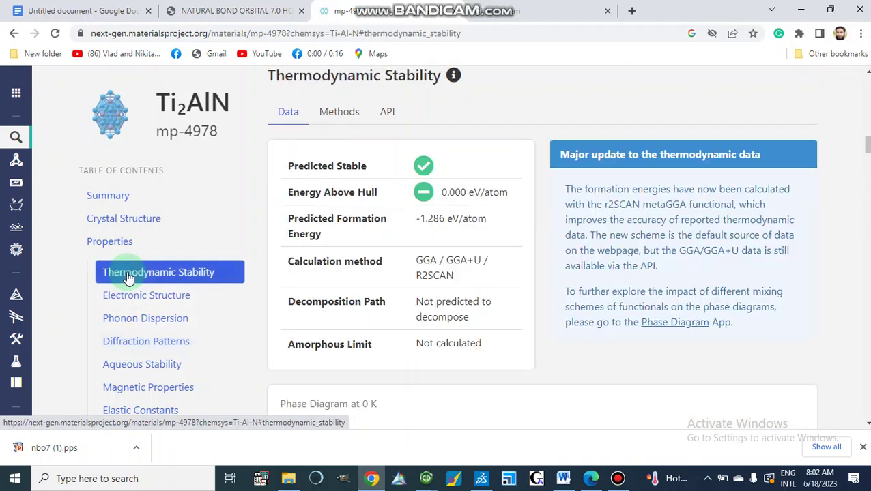
scroll(228, 305, "down", 2)
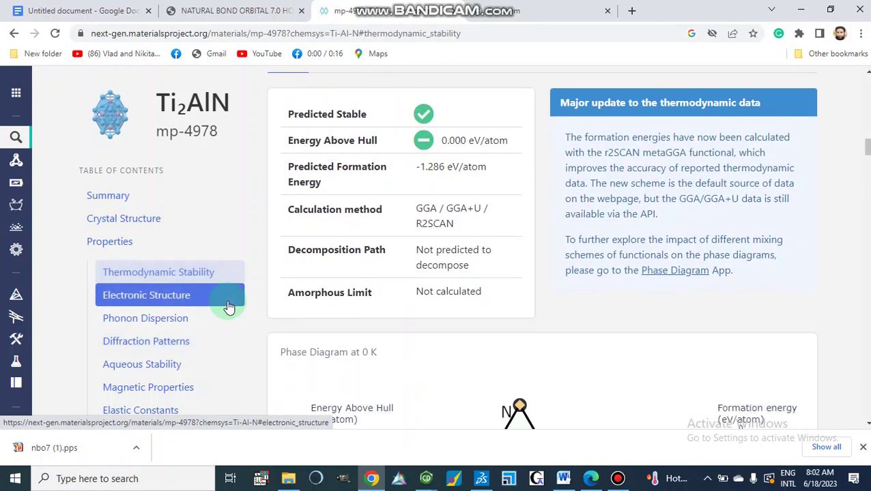
scroll(180, 375, "down", 3)
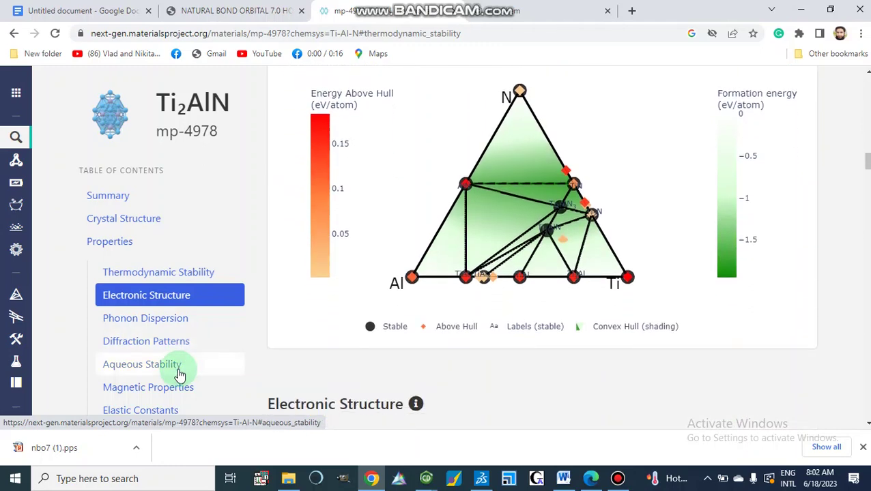
Step: Review the magnetic properties, elastic constants and X-ray absorption spectra of Ti2AlN
left_click(153, 391)
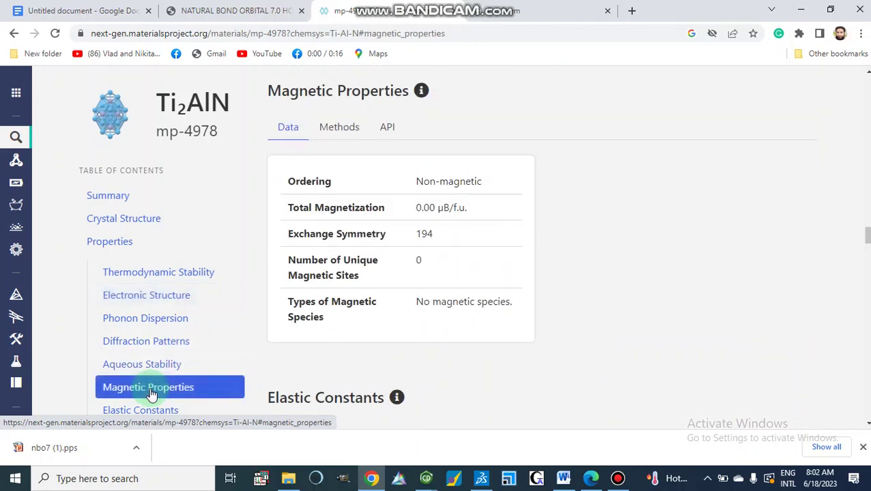
scroll(256, 355, "down", 5)
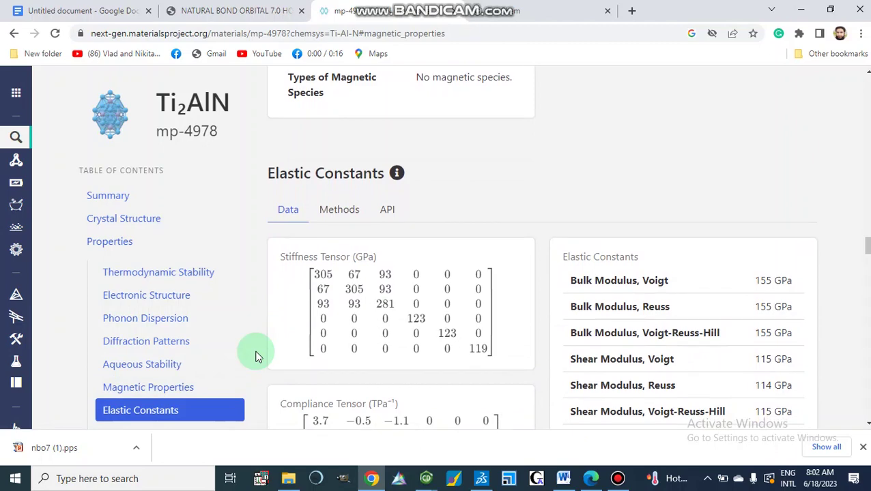
scroll(256, 355, "down", 1)
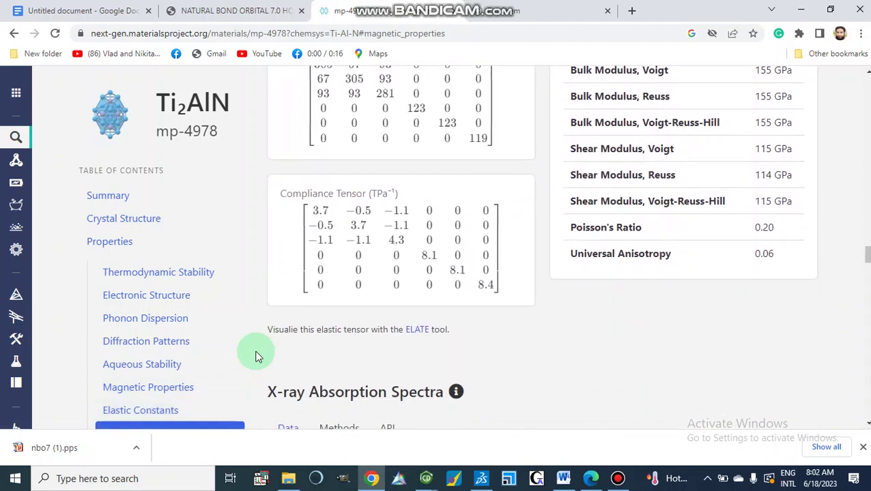
scroll(258, 356, "down", 1)
scroll(256, 355, "down", 4)
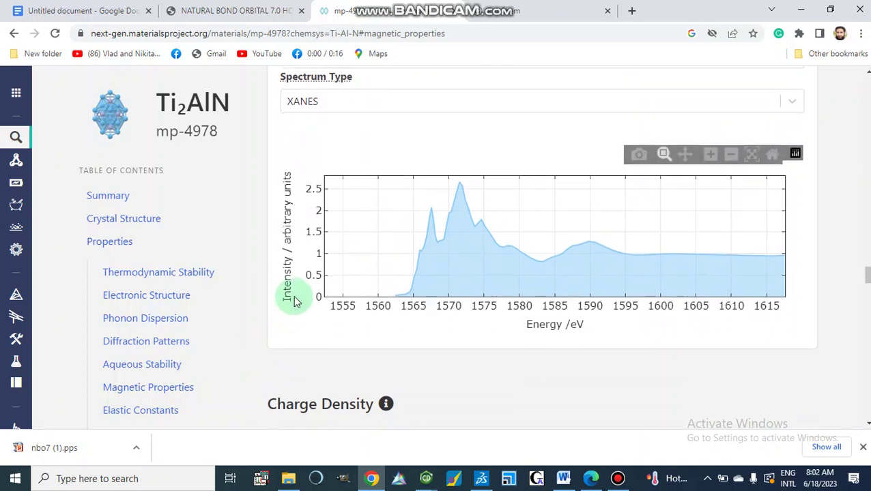
Step: Return to the Crystal Structure section of Ti2AlN to view its lattice parameters and atomic positions
scroll(292, 297, "up", 2)
scroll(295, 300, "up", 10)
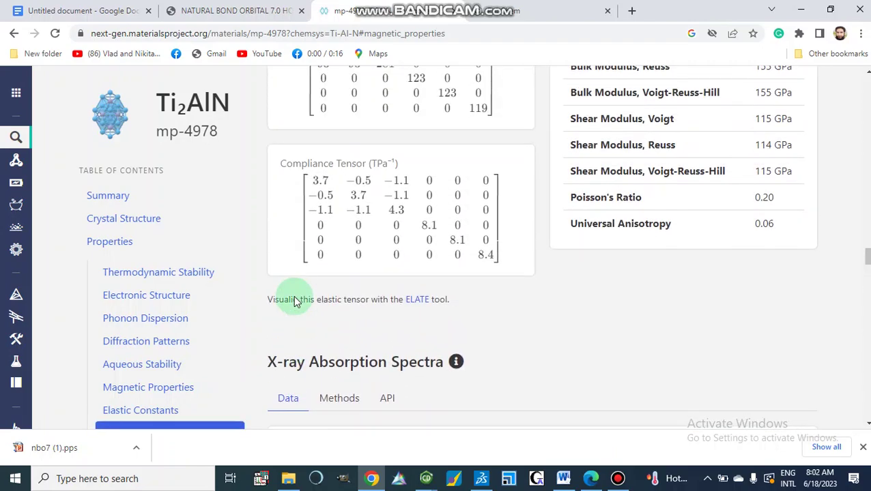
scroll(294, 300, "up", 10)
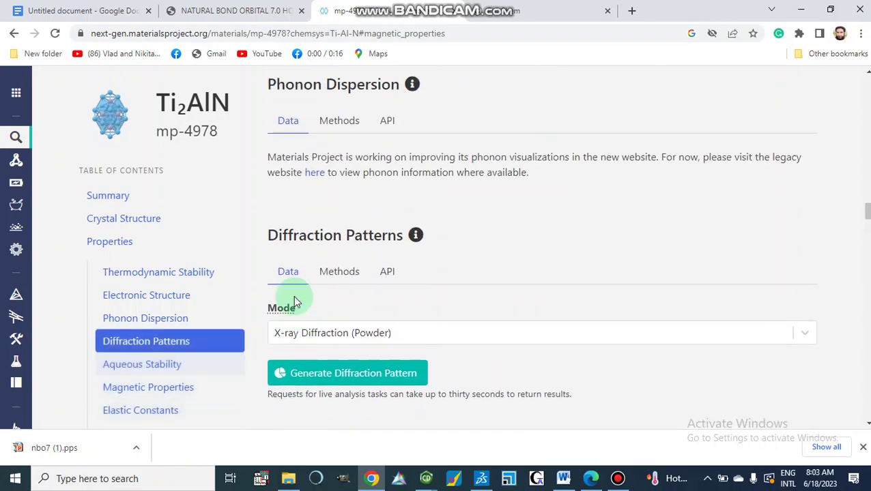
scroll(294, 300, "up", 10)
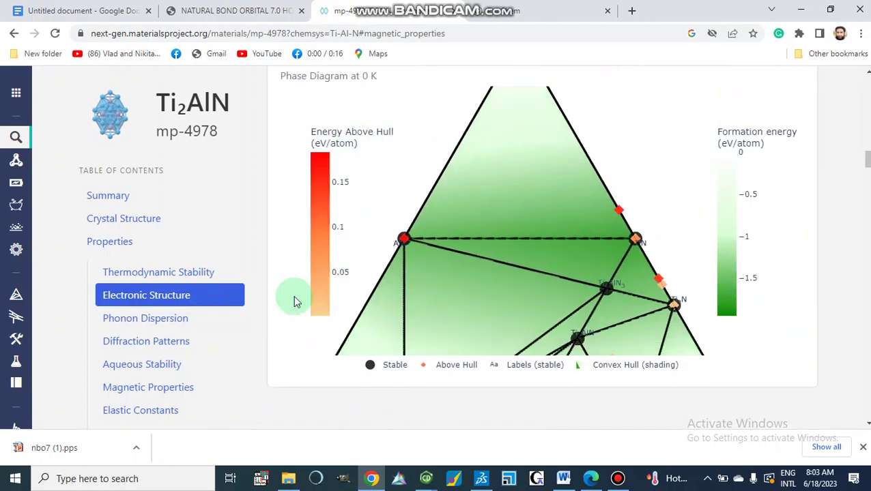
left_click(103, 224)
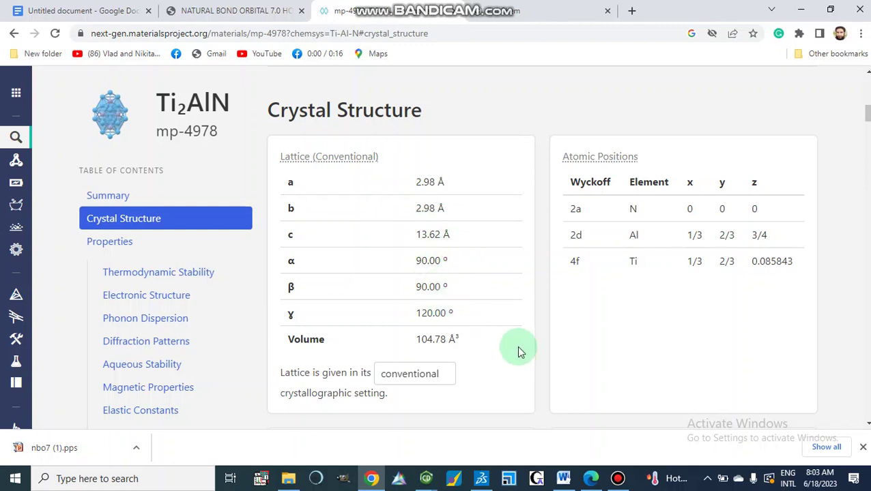
Step: Rotate the enlarged Ti2AlN structure, export it as CIF (Symmetrized), and show the downloaded file in its folder
scroll(499, 369, "up", 1)
scroll(499, 369, "up", 5)
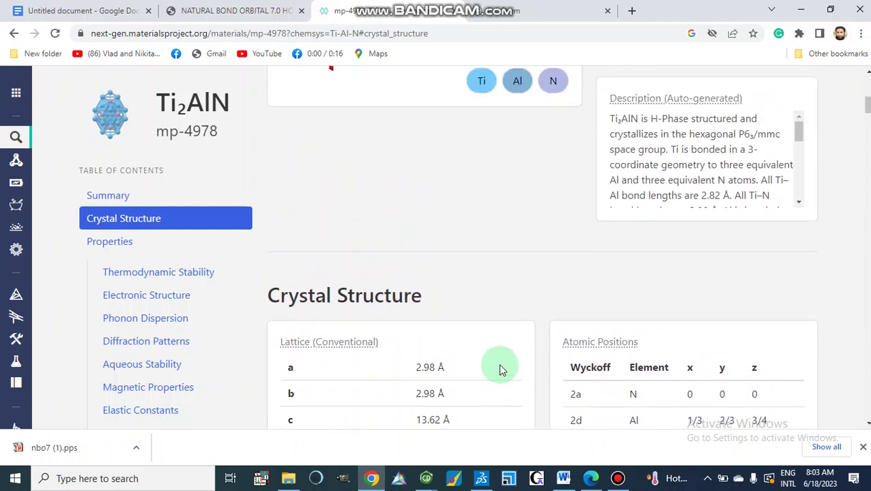
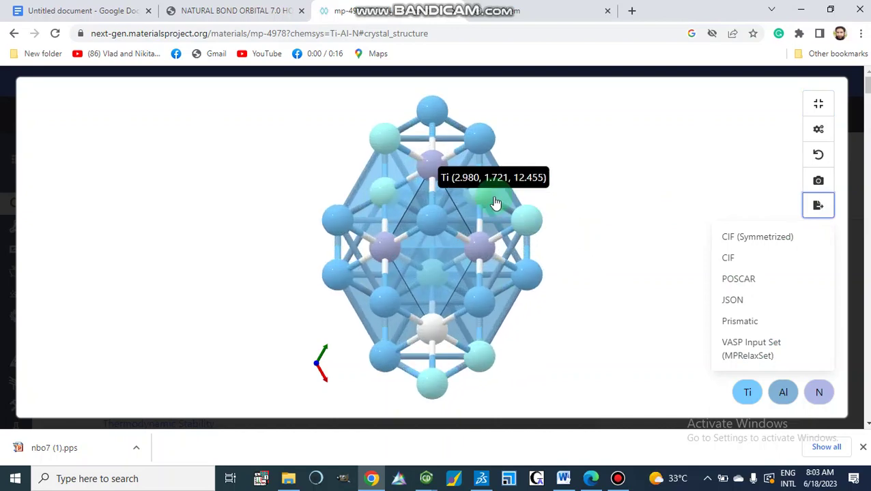
left_click_drag(554, 175, 530, 188)
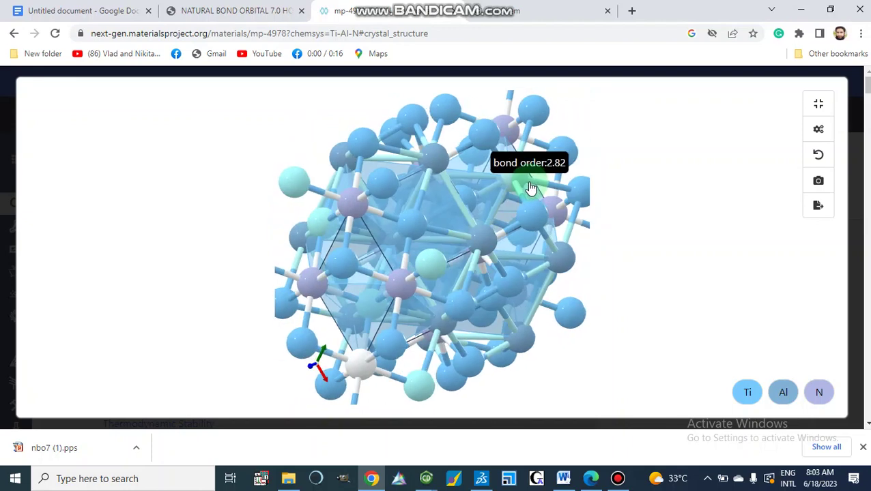
left_click(530, 189)
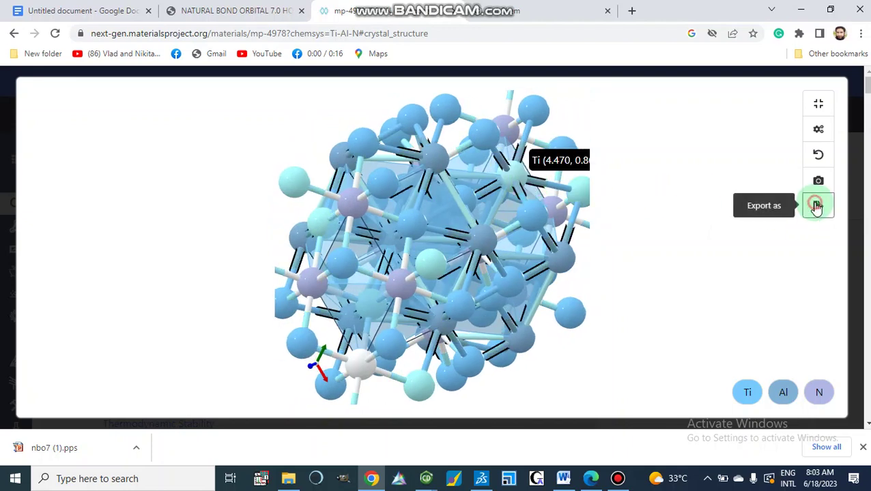
left_click(817, 207)
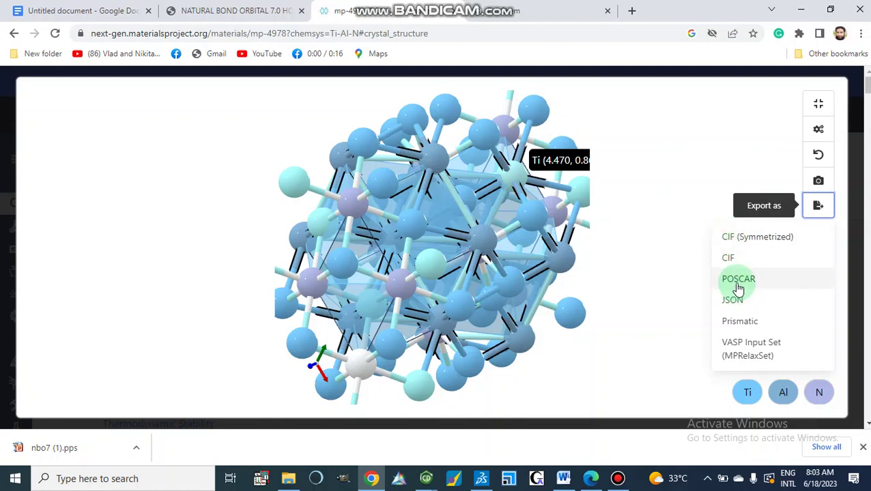
left_click(730, 243)
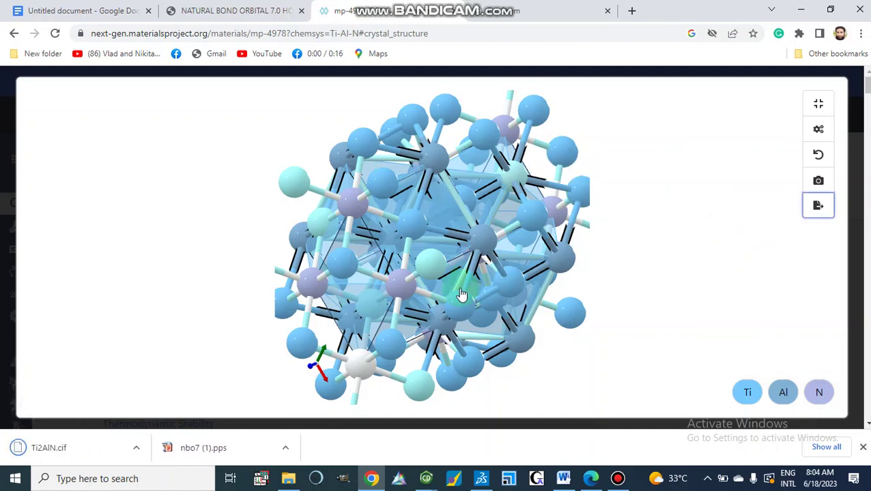
right_click(45, 451)
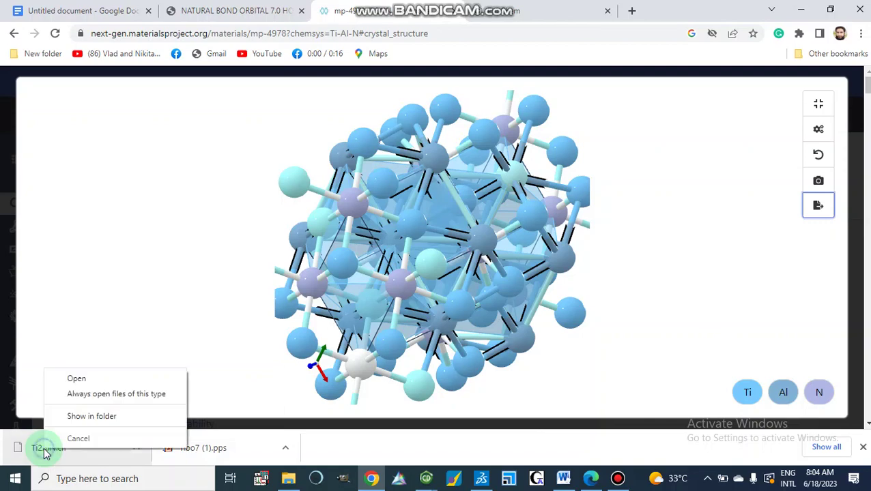
left_click(65, 416)
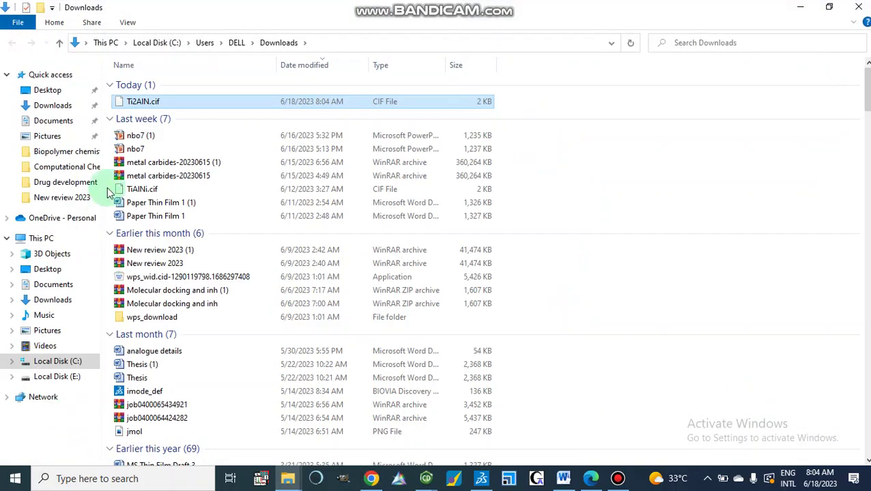
Step: Try to open the downloaded Ti2AlN.cif by choosing an application for it
right_click(141, 103)
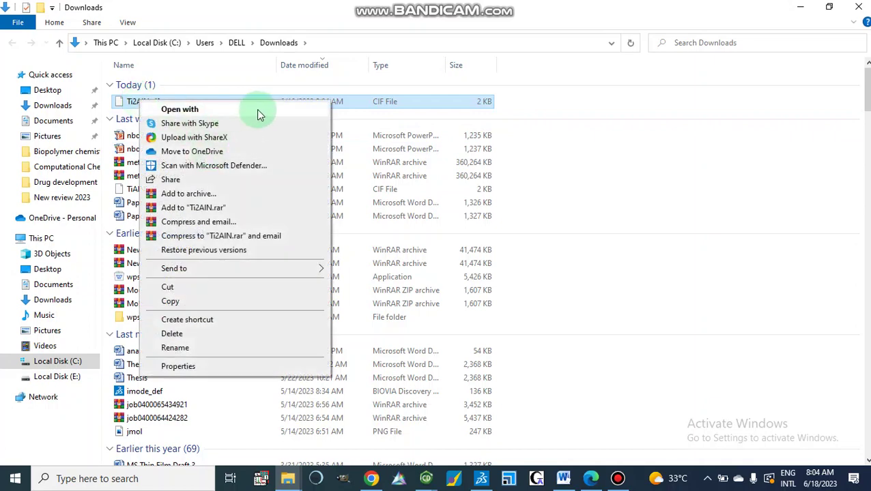
left_click(248, 110)
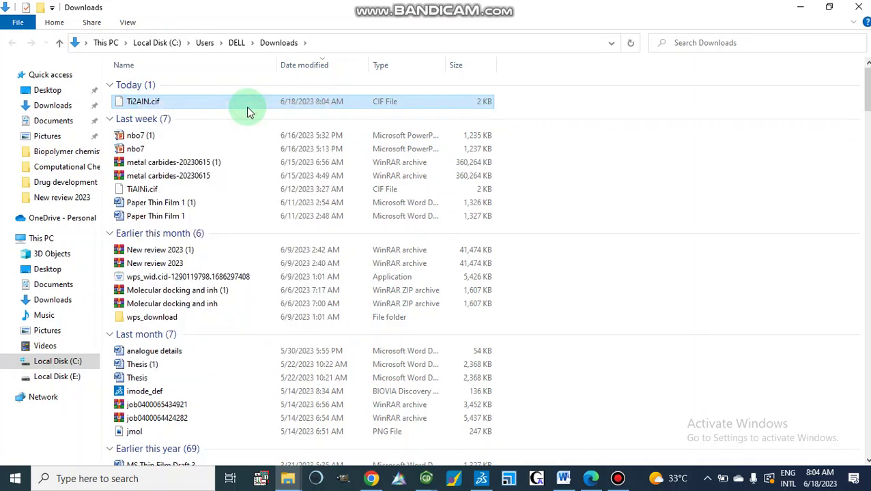
left_click(348, 204)
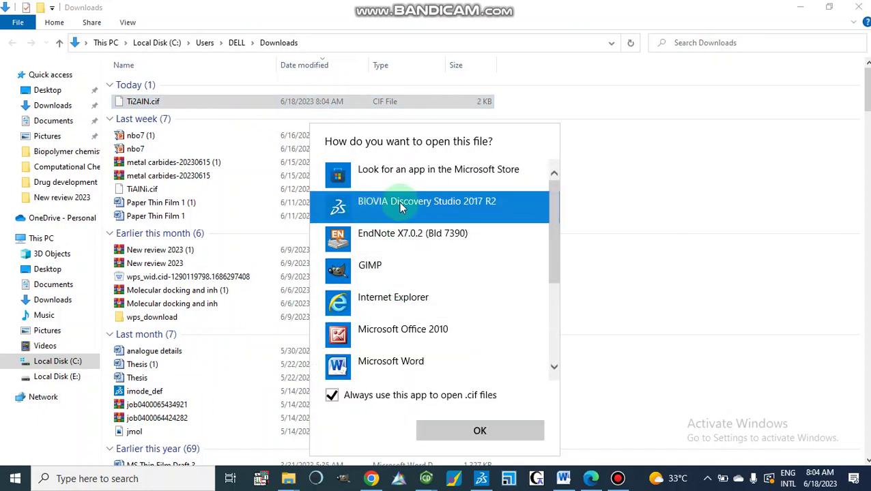
scroll(419, 272, "down", 5)
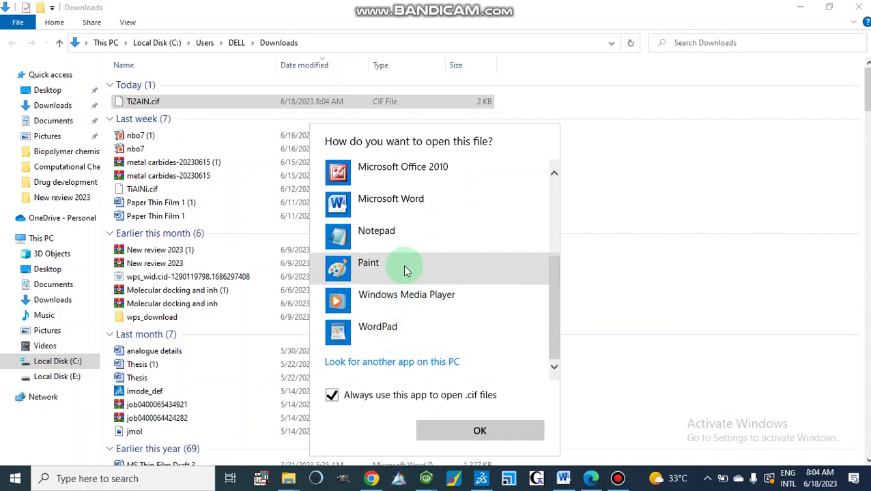
left_click(478, 432)
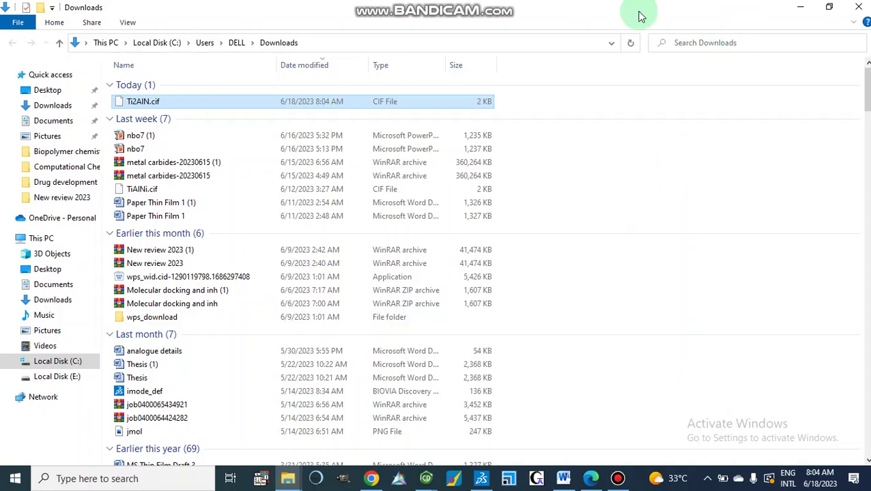
Step: Create a desktop shortcut to the downloaded Ti2AlN.cif file
right_click(140, 107)
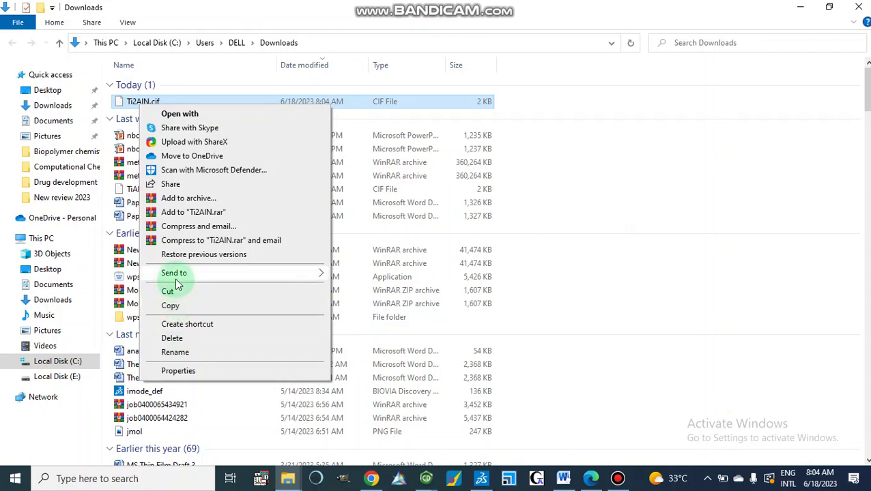
mouse_move(222, 278)
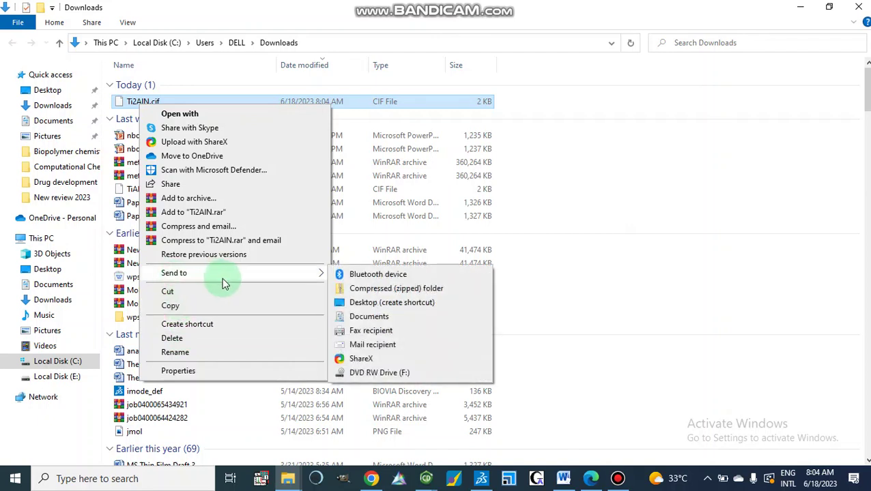
left_click(360, 304)
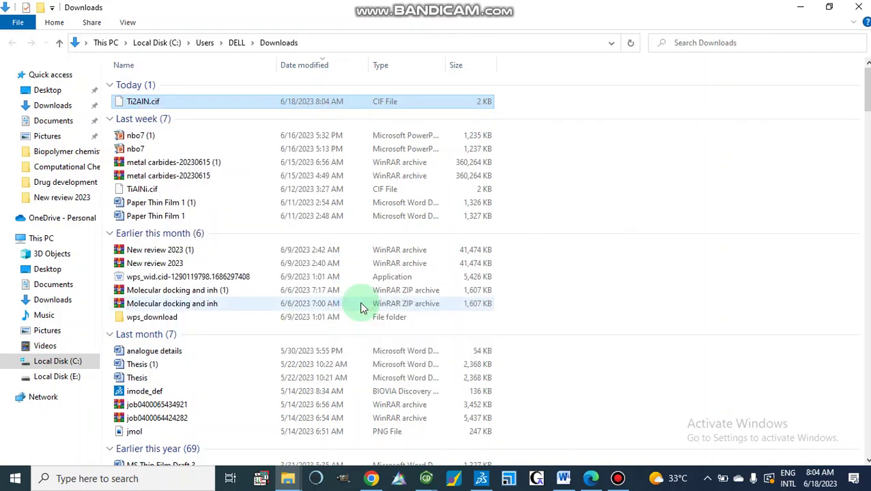
Step: Minimize the Downloads folder and the browser, launch GaussView 5.0 from the desktop, and dismiss its splash screen
left_click(800, 8)
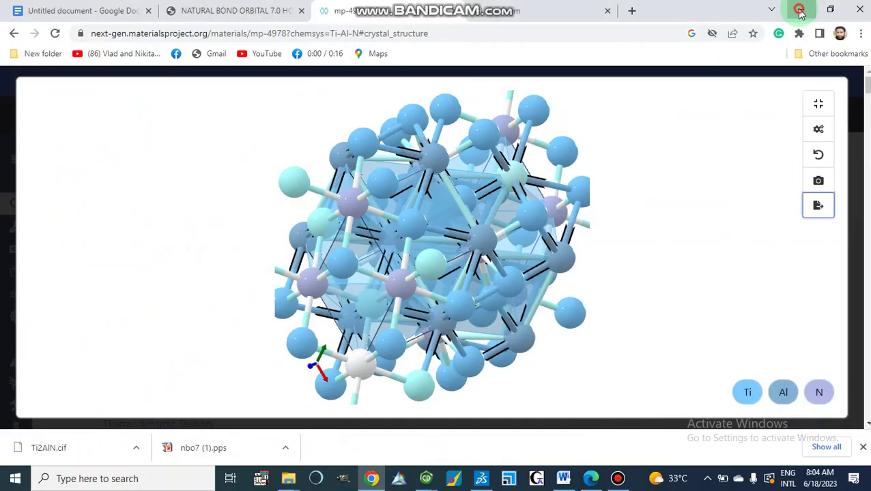
left_click(801, 11)
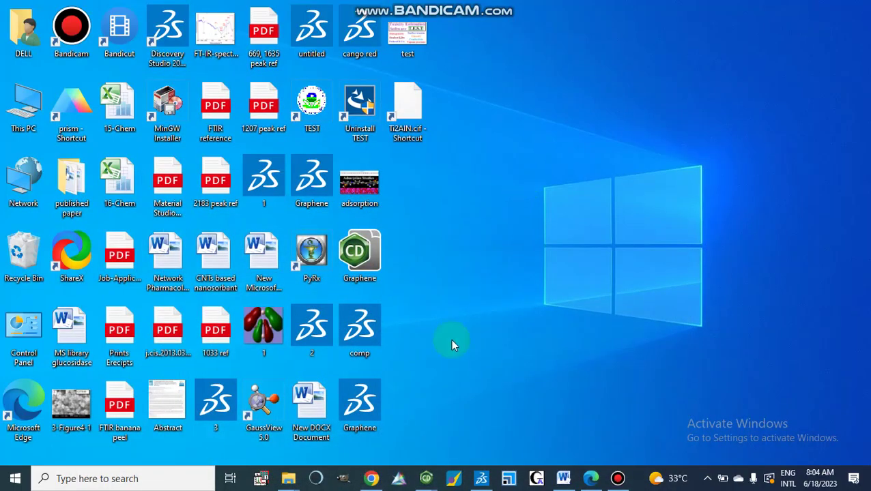
double_click(270, 401)
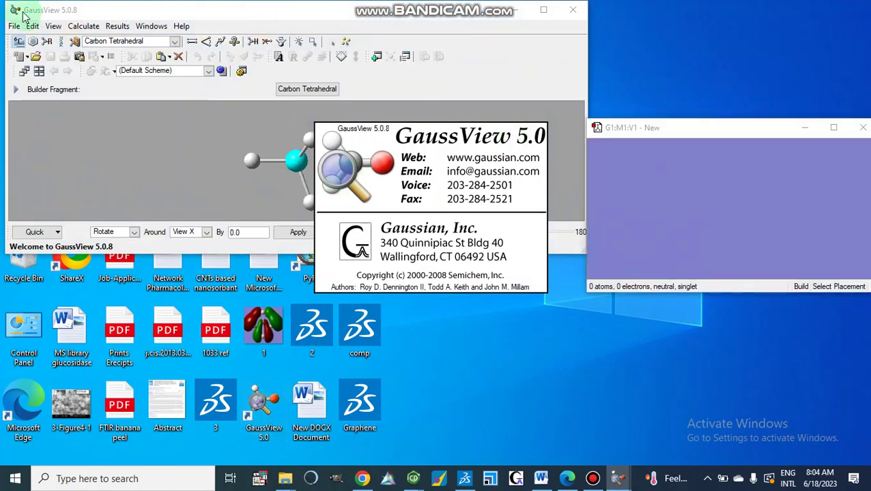
left_click(389, 189)
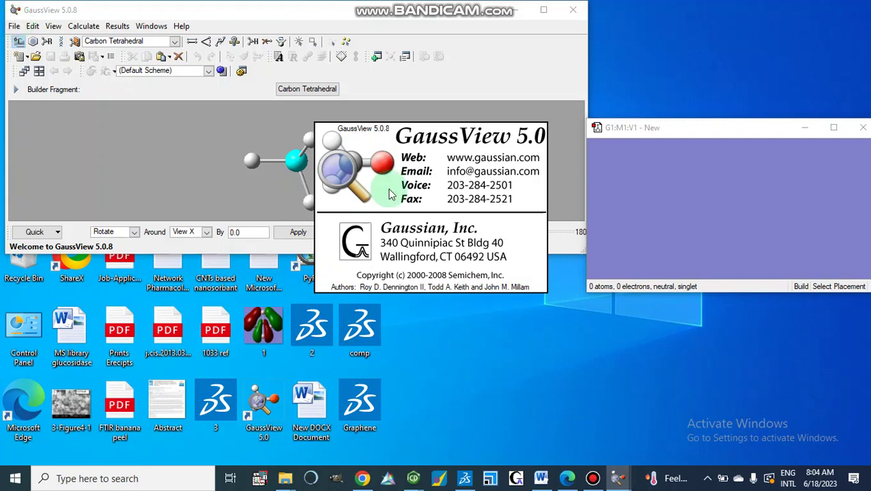
Step: Open the Ti2AlN.cif shortcut from the Desktop with the file type filter set to All Files (*.*)
left_click(15, 27)
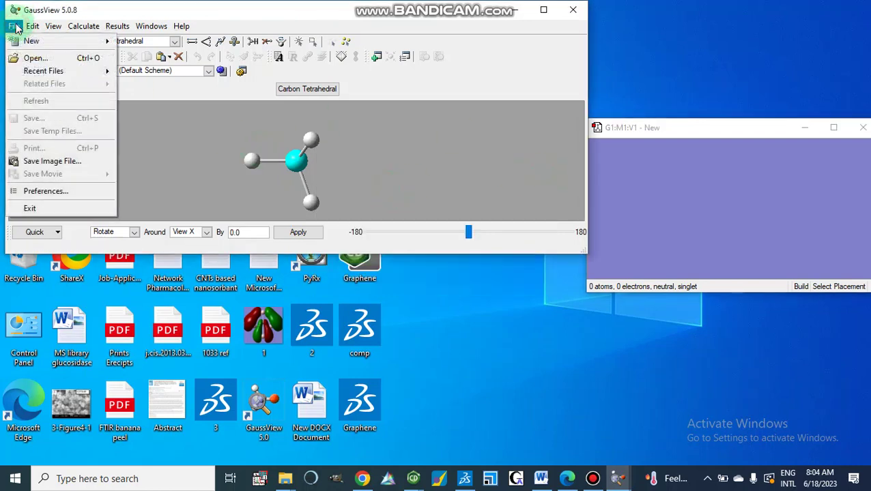
left_click(37, 59)
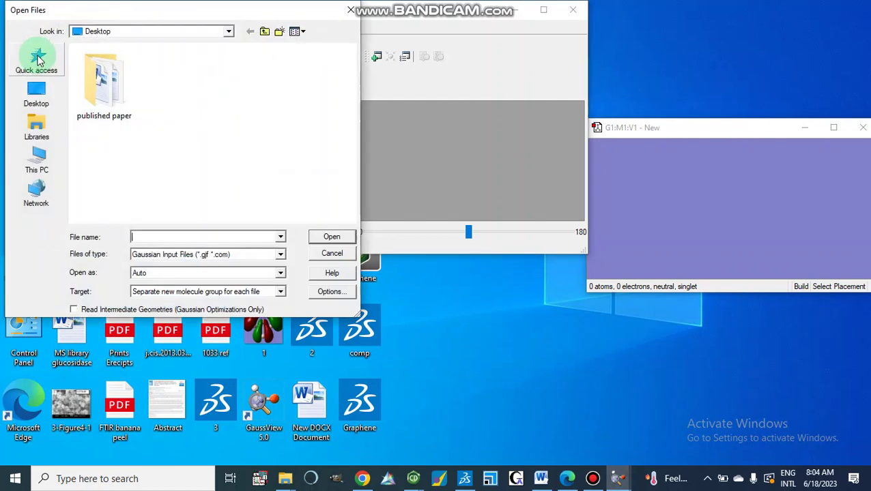
left_click(37, 93)
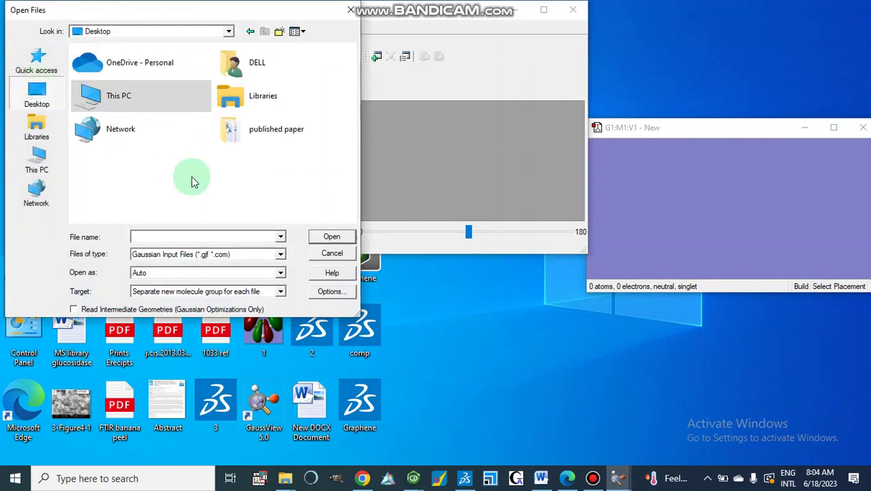
left_click(279, 256)
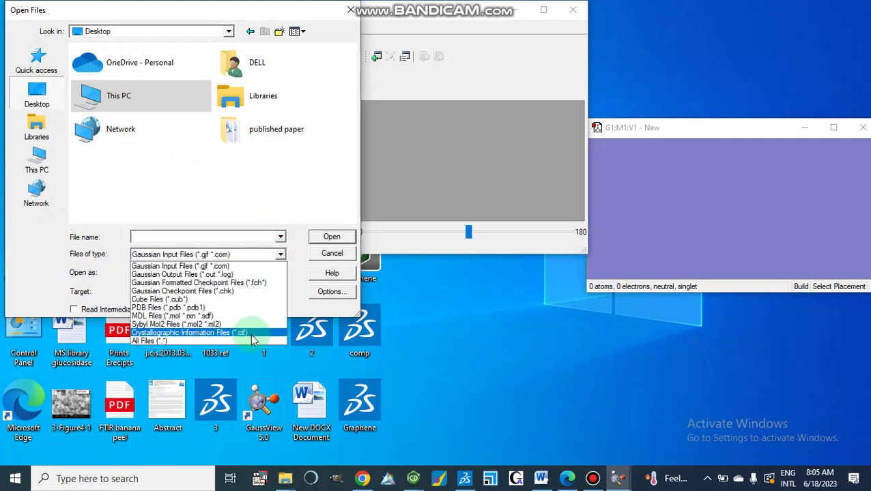
left_click(250, 340)
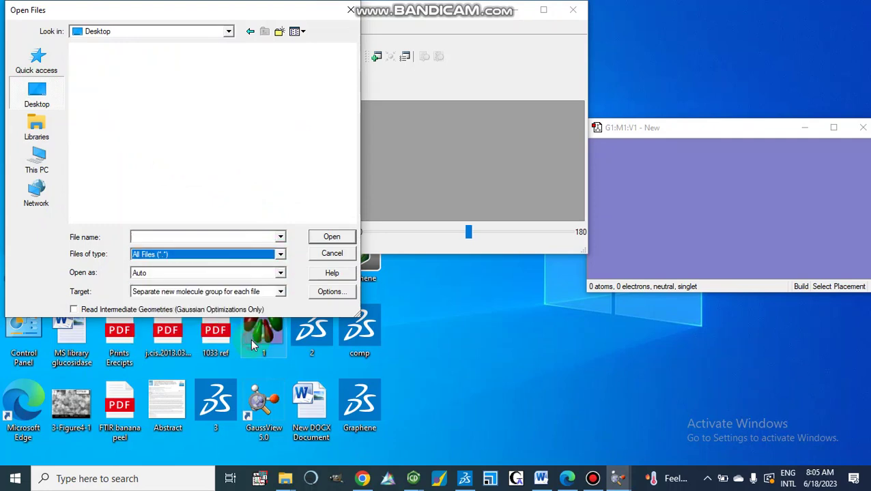
left_click(281, 256)
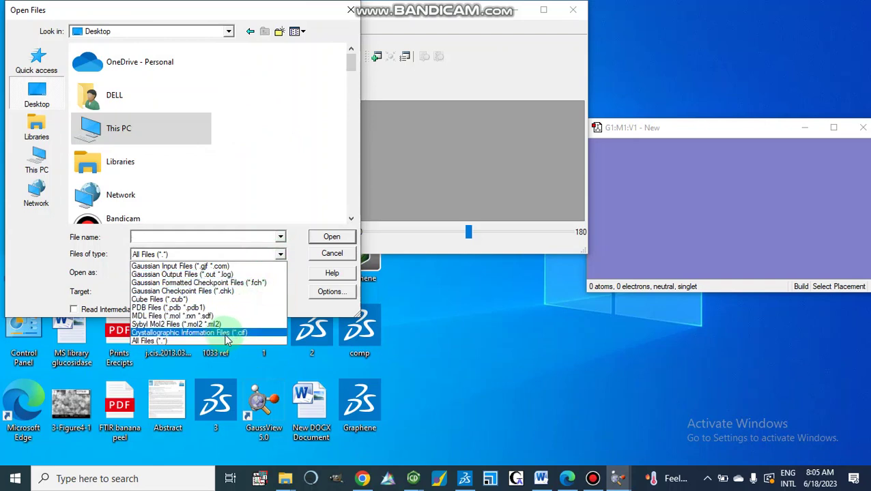
left_click(231, 335)
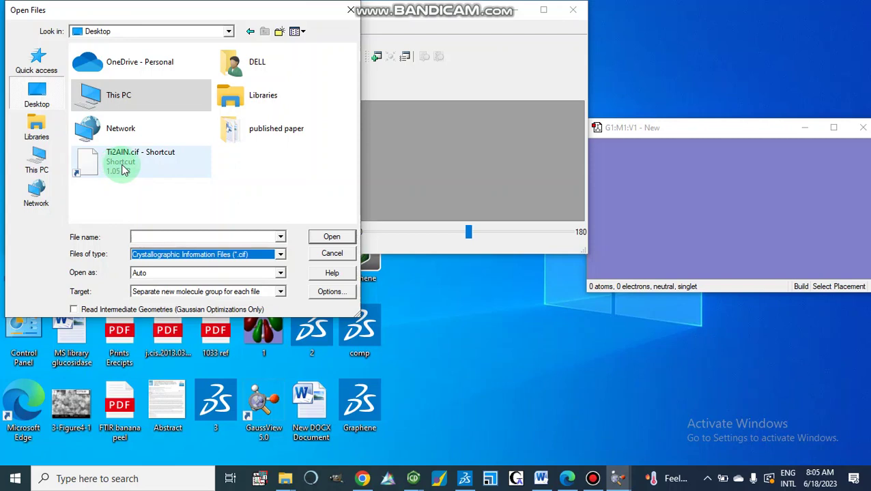
left_click(280, 255)
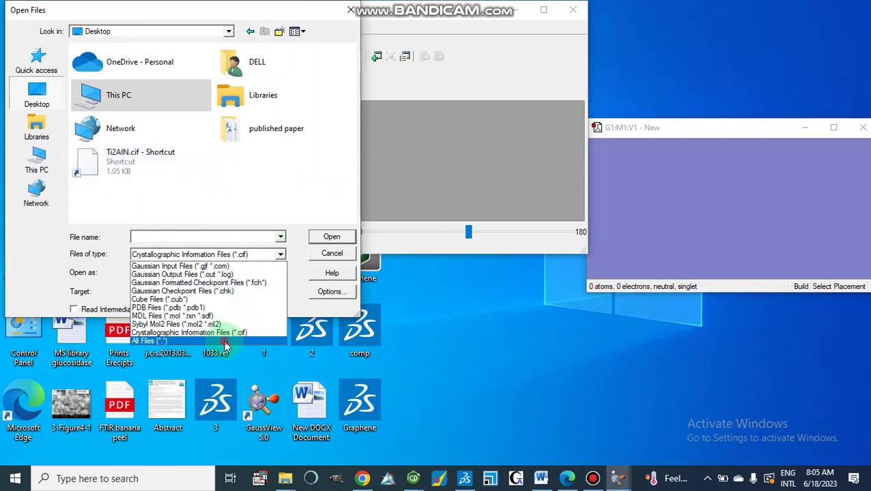
left_click(225, 341)
left_click(244, 127)
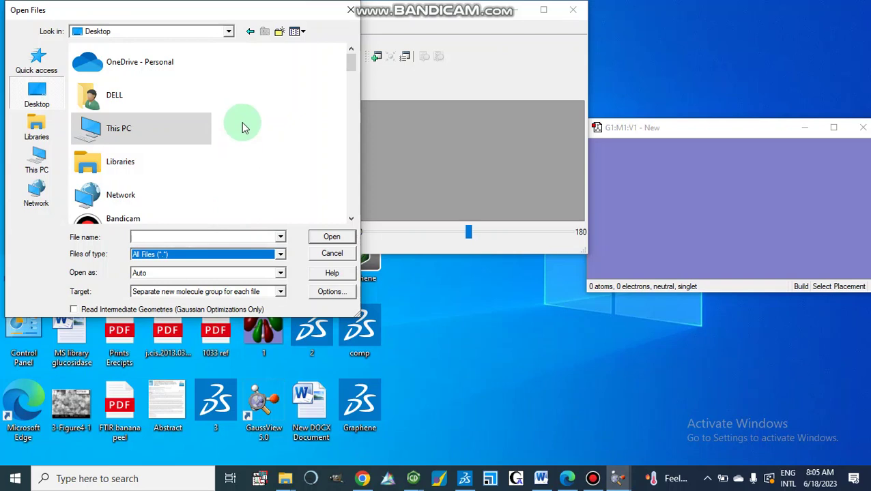
left_click_drag(350, 63, 351, 203)
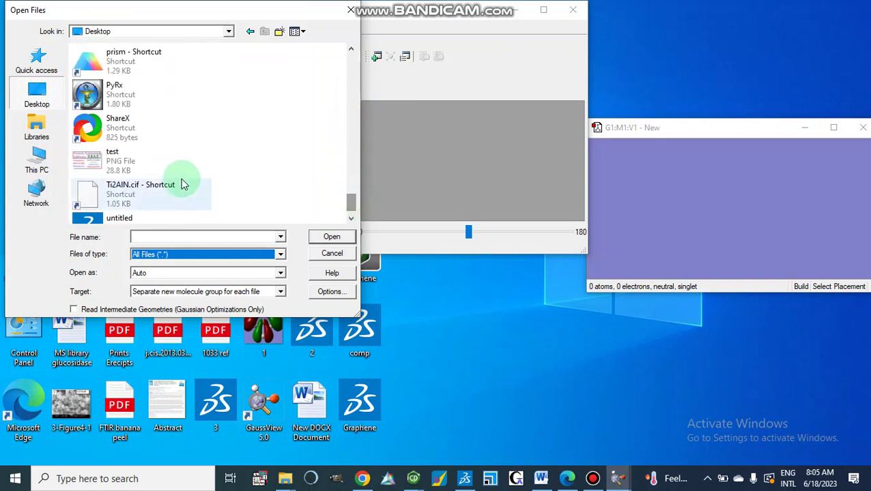
double_click(118, 191)
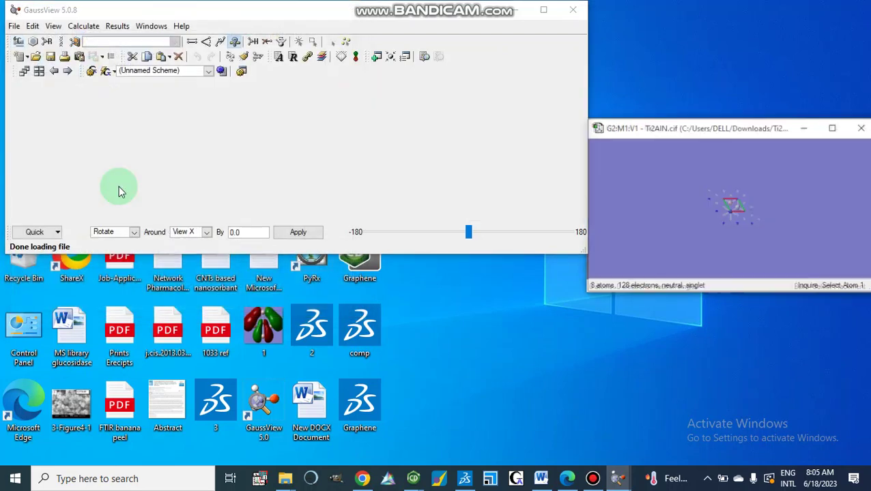
Step: Move the Ti2AlN.cif structure window clear of the empty molecule window, and inspect the unit cell maximized before restoring the window
left_click(769, 125)
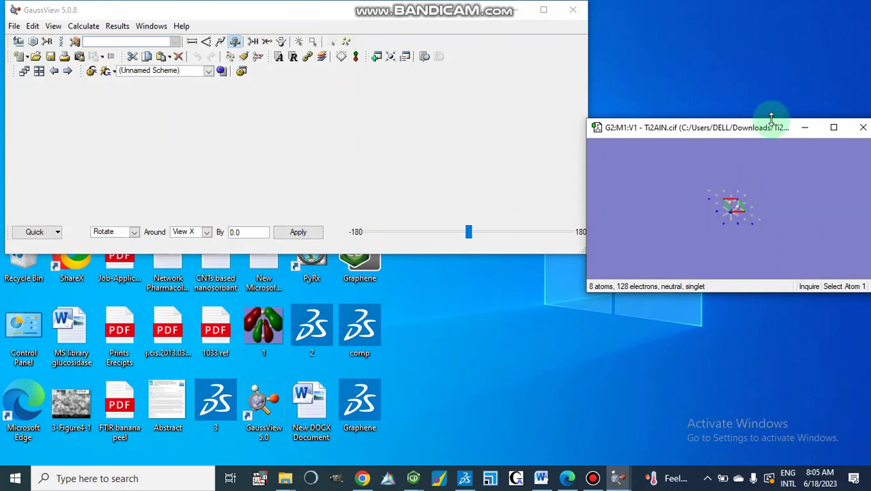
left_click_drag(770, 130, 596, 87)
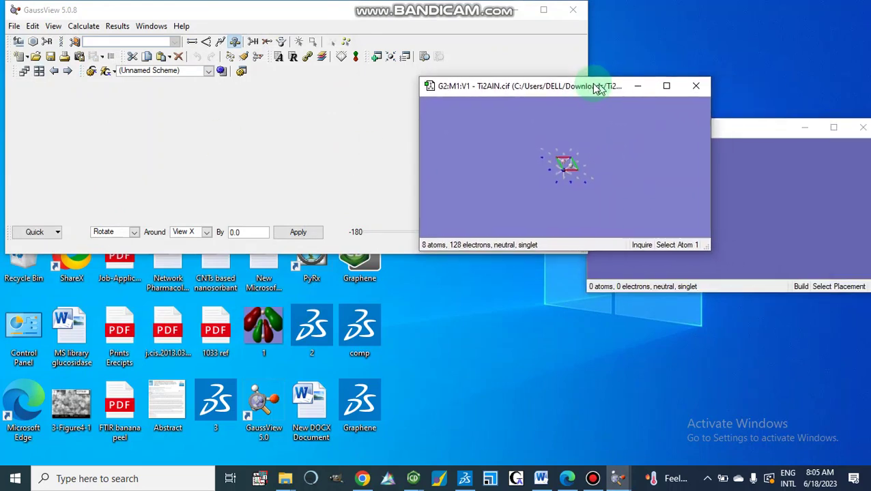
left_click(661, 86)
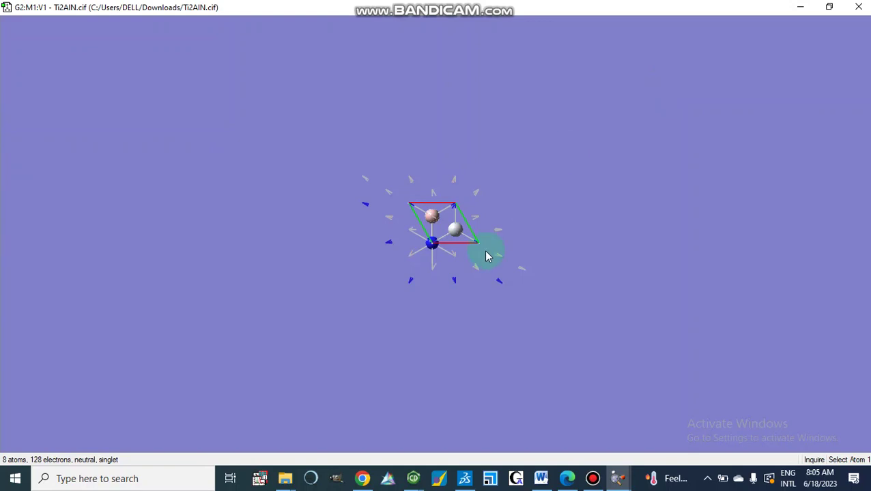
left_click(828, 9)
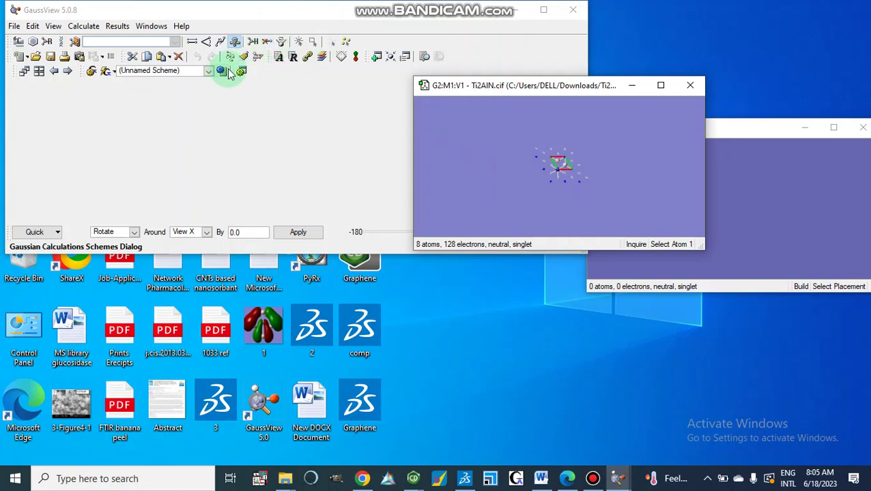
left_click(457, 157)
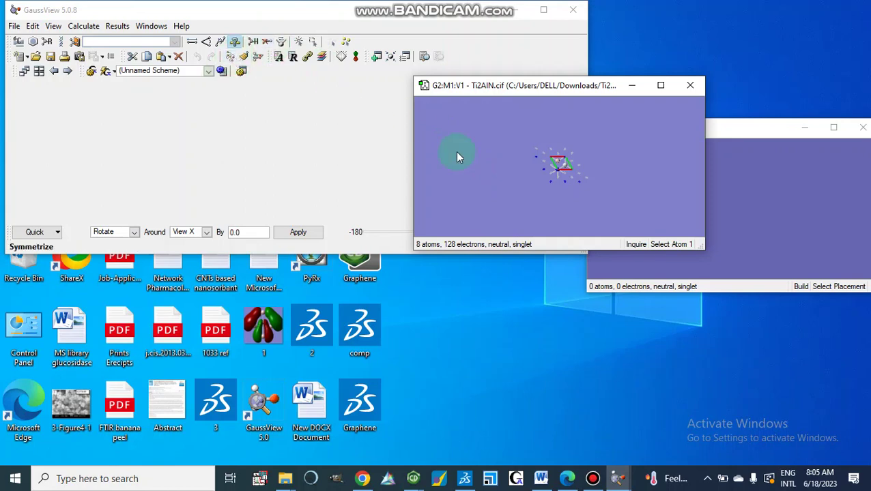
left_click(266, 66)
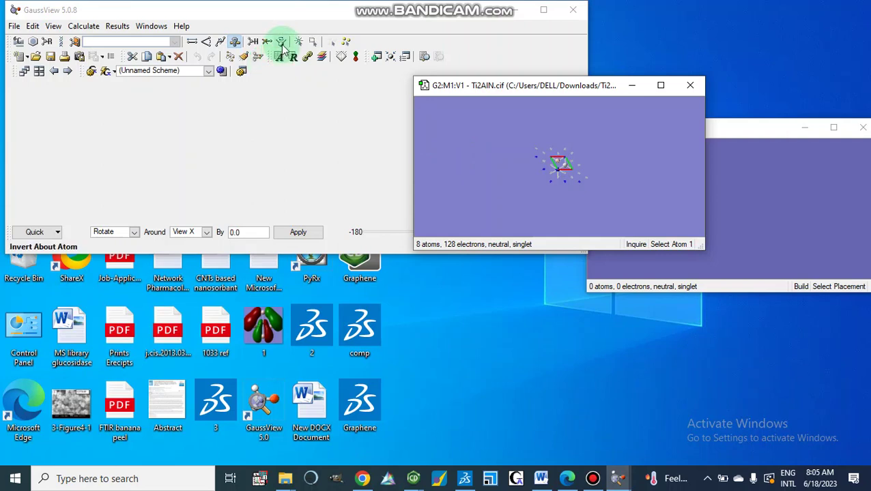
right_click(476, 172)
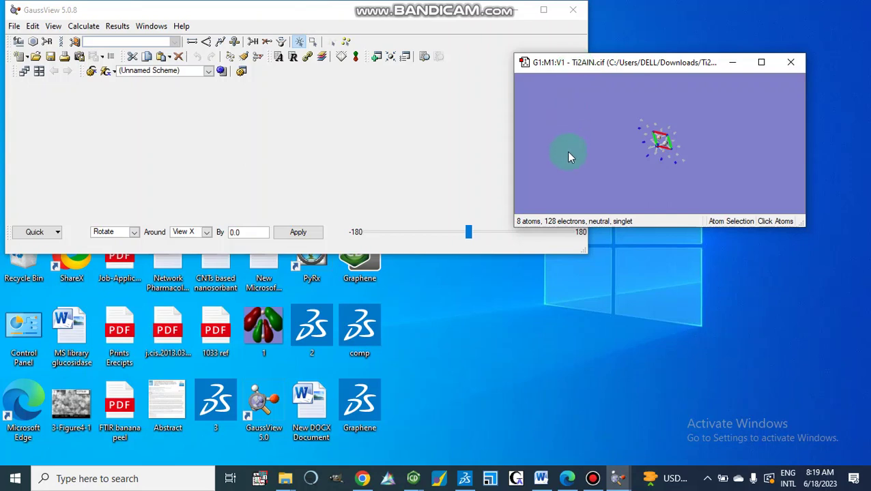
Step: Select all atoms of the Ti2AlN structure, and inspect the unit cell from the side maximized before restoring the window
right_click(569, 154)
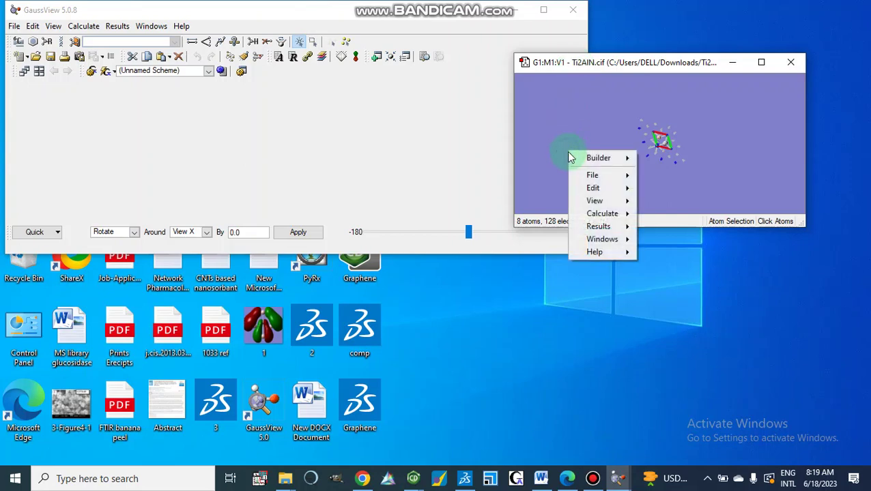
left_click(627, 161)
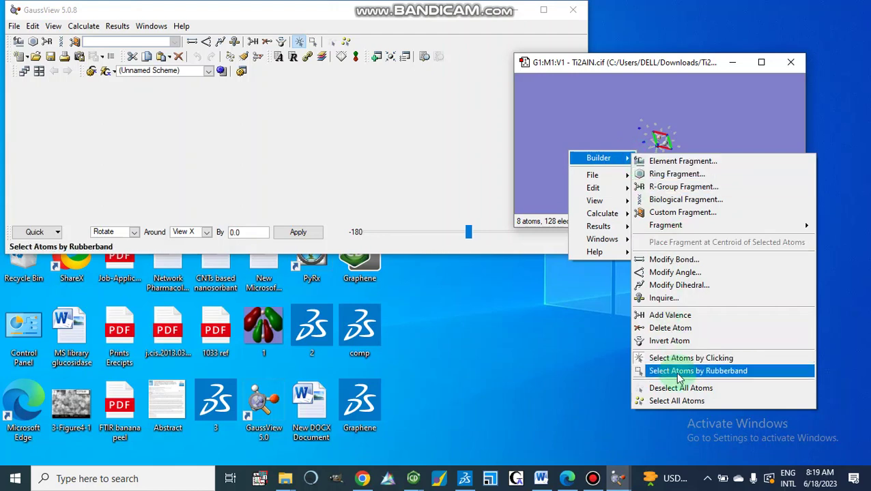
left_click(678, 401)
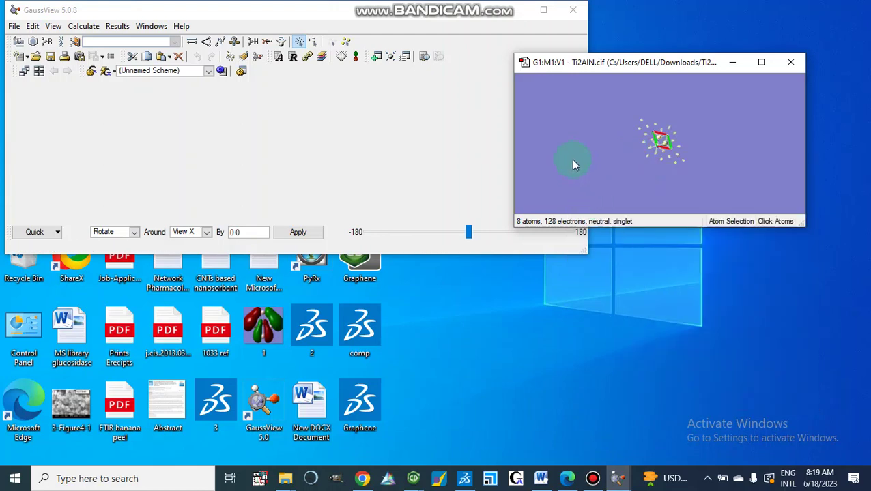
left_click(760, 62)
left_click_drag(496, 159, 500, 204)
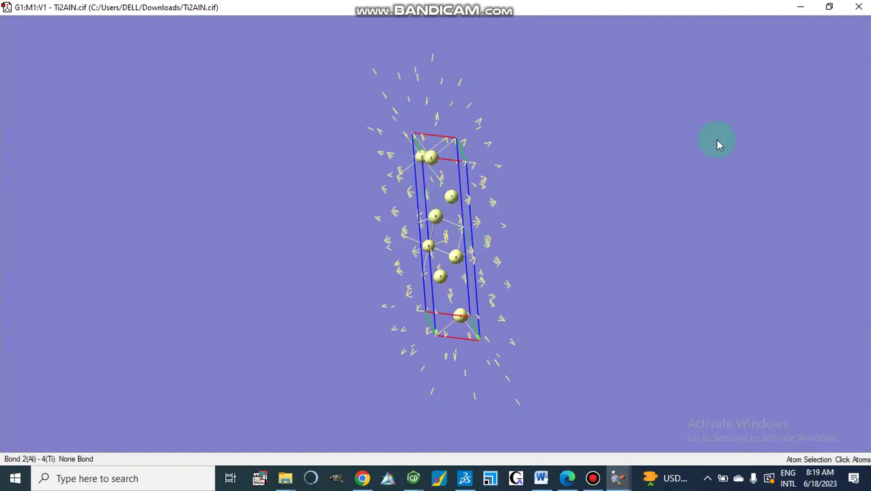
left_click(829, 8)
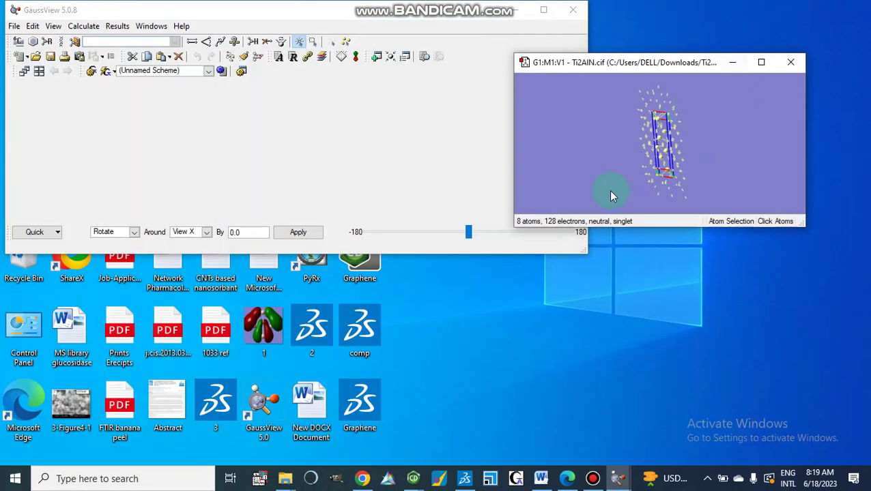
Step: Hide the hydrogens in the Ti2AlN view and turn off Show Bonds in its display format settings
right_click(567, 172)
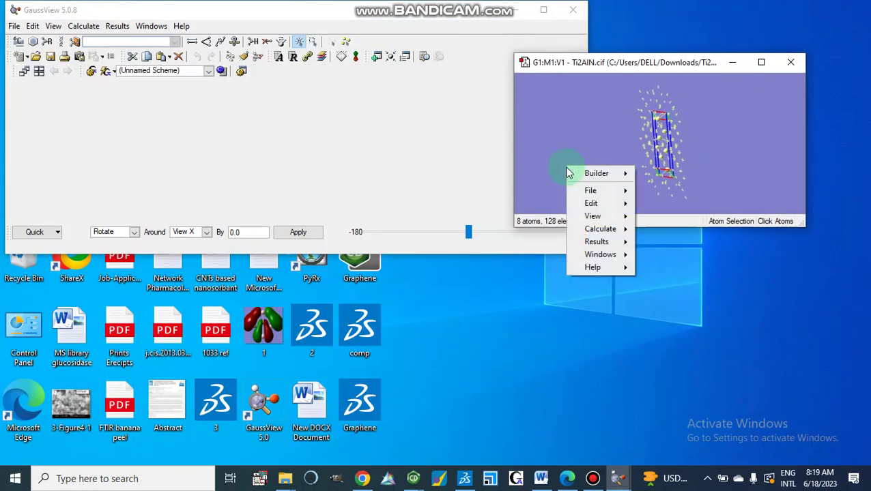
mouse_move(607, 173)
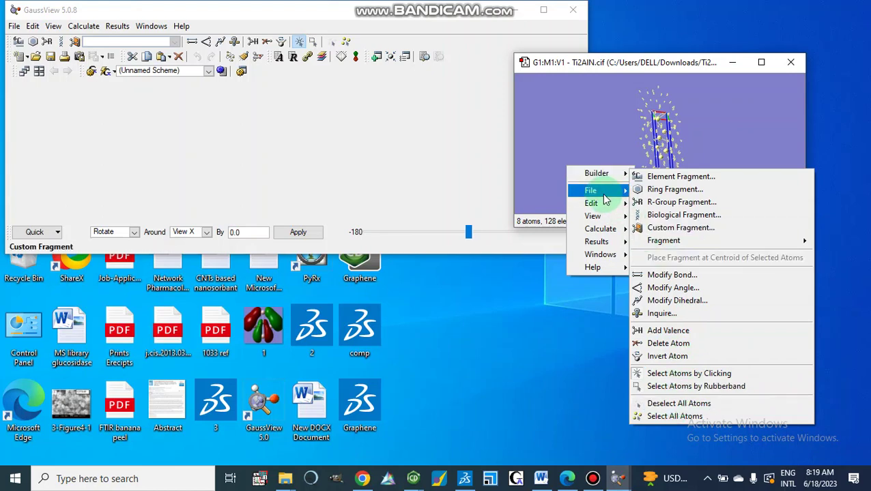
mouse_move(595, 218)
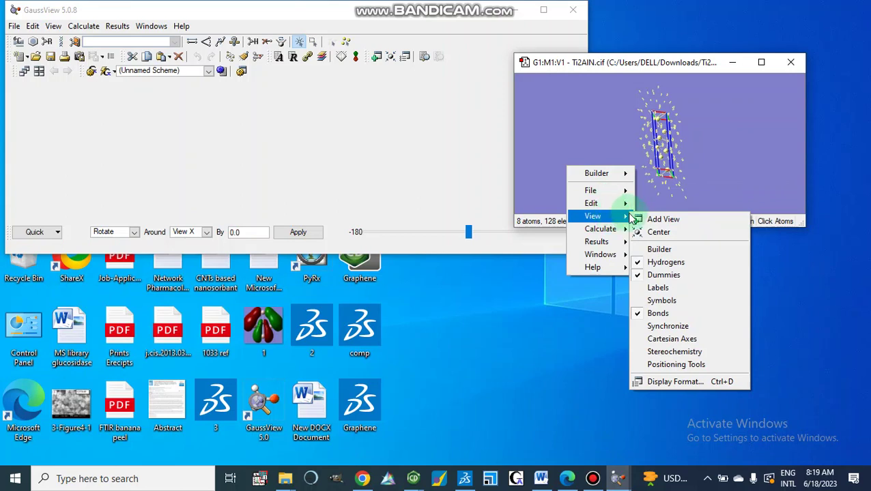
left_click(638, 264)
right_click(577, 136)
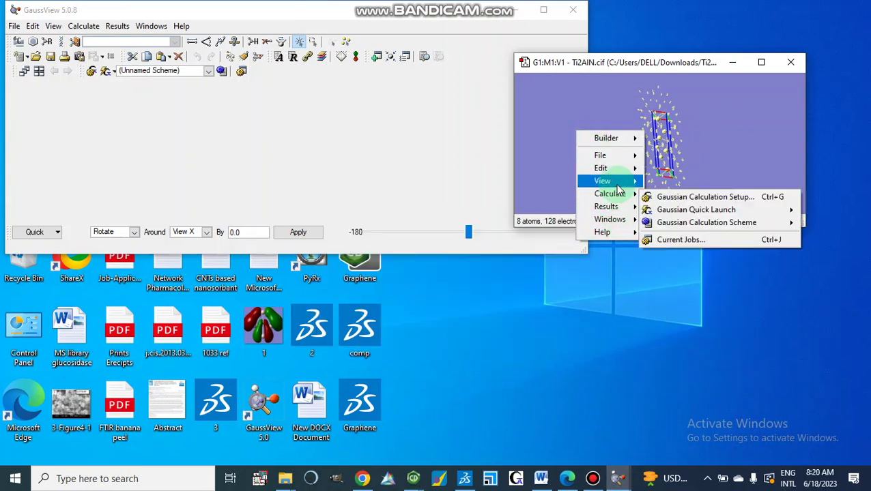
mouse_move(629, 182)
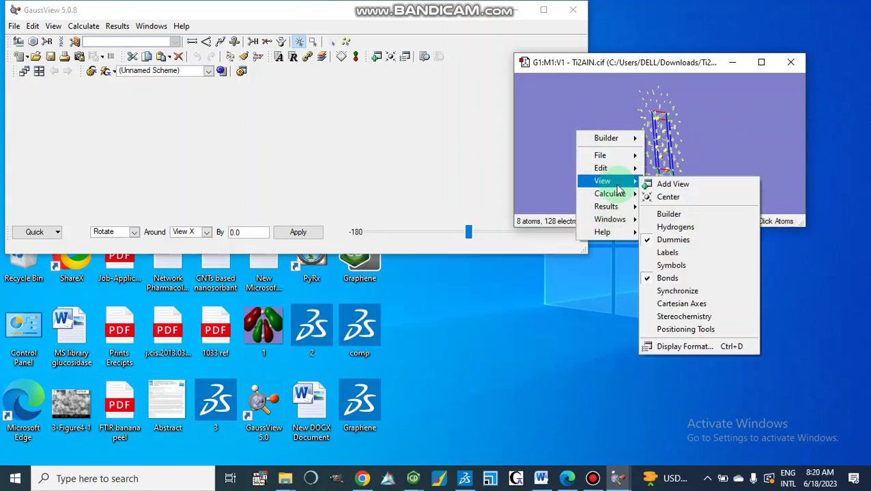
left_click(697, 349)
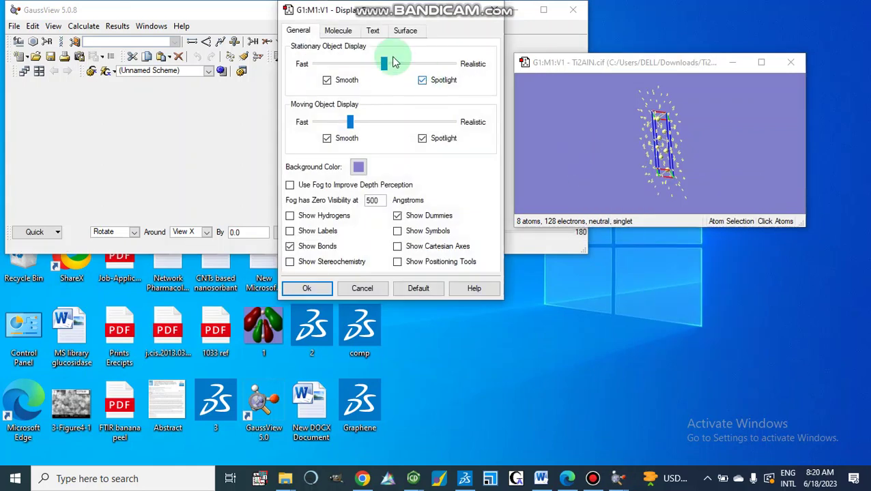
left_click(289, 250)
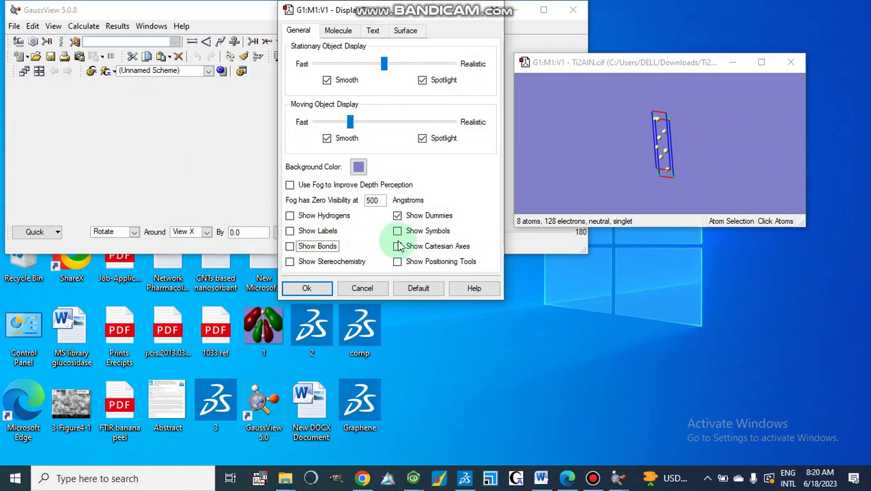
Step: Set both the High Layer and Medium Layer molecule display to Ball & Stick and accept the display format
left_click(338, 31)
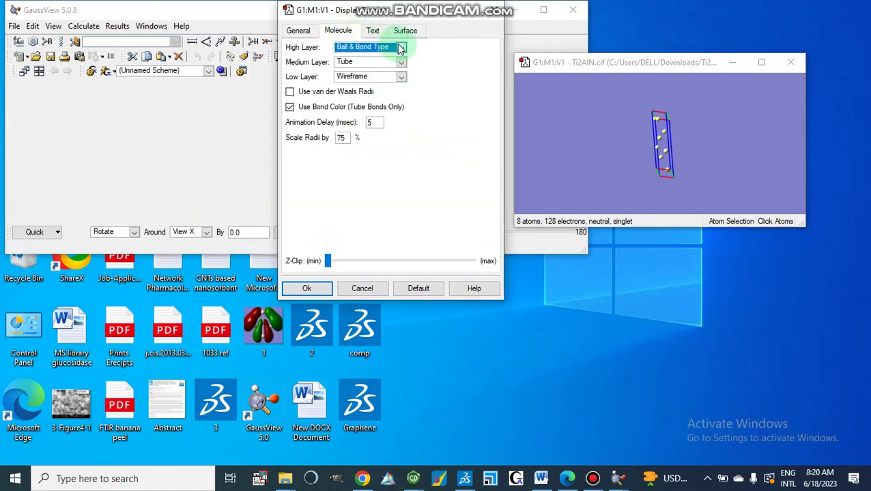
left_click(401, 48)
left_click(359, 58)
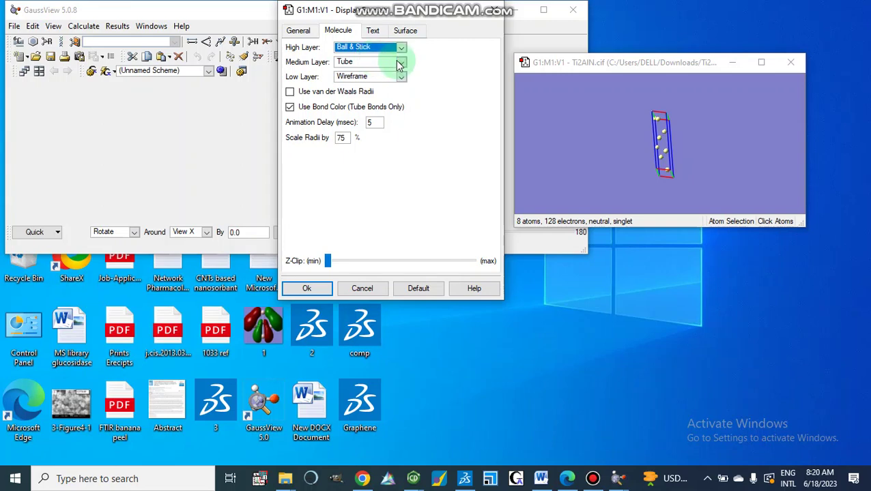
left_click(401, 63)
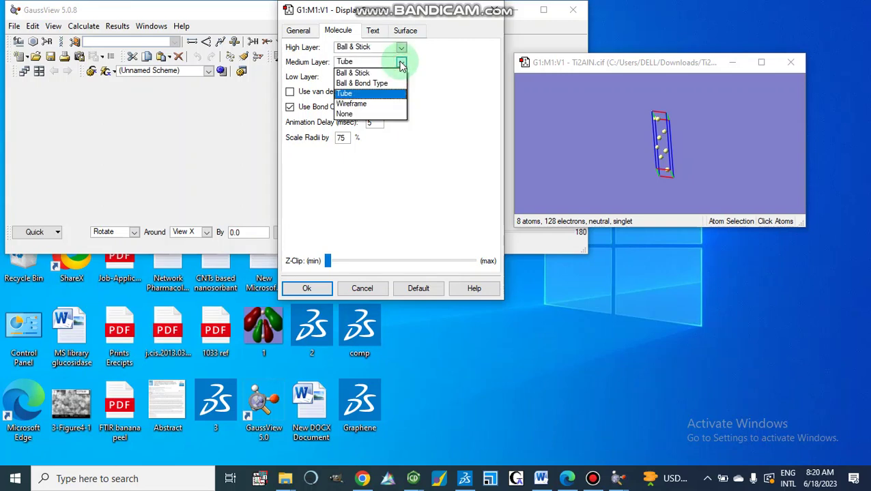
left_click(367, 73)
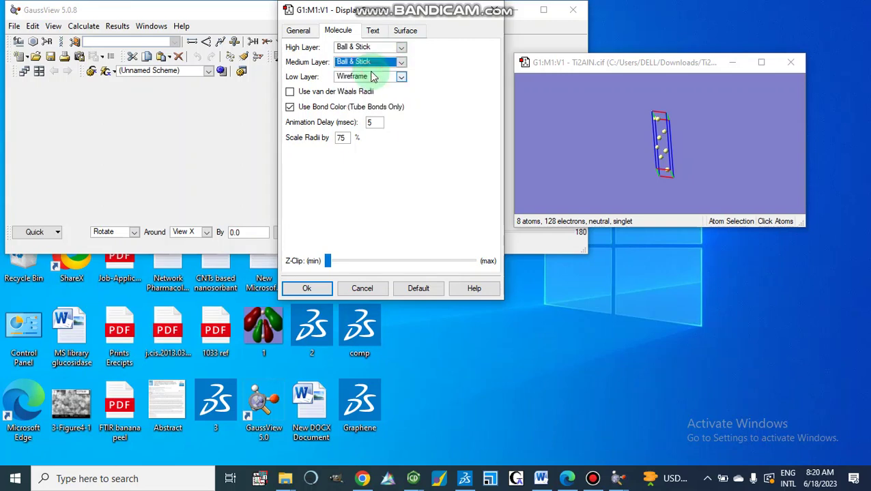
left_click(318, 290)
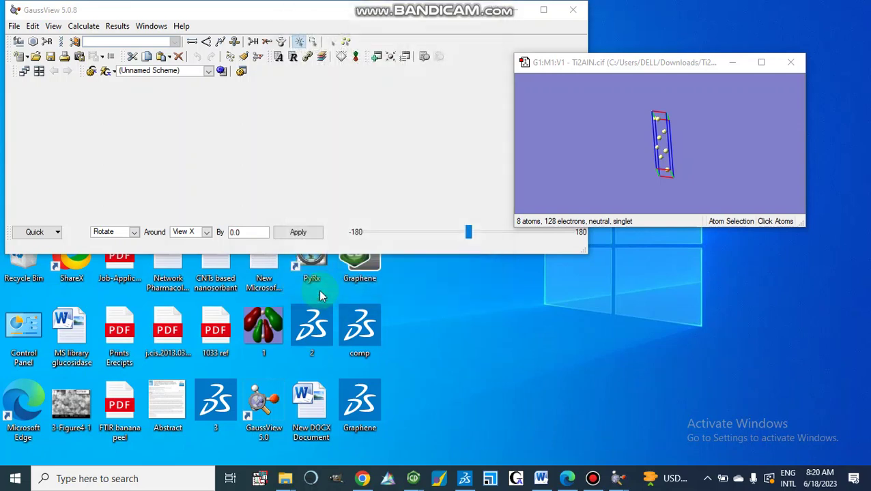
Step: Deselect all atoms in the maximized Ti2AlN window, inspect the unit cell lying lengthwise, and restore the window
left_click(762, 64)
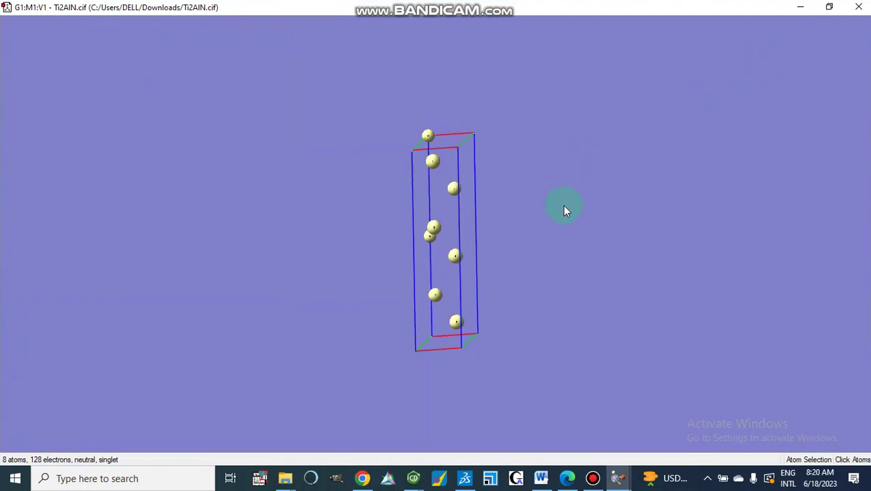
left_click_drag(564, 210, 563, 192)
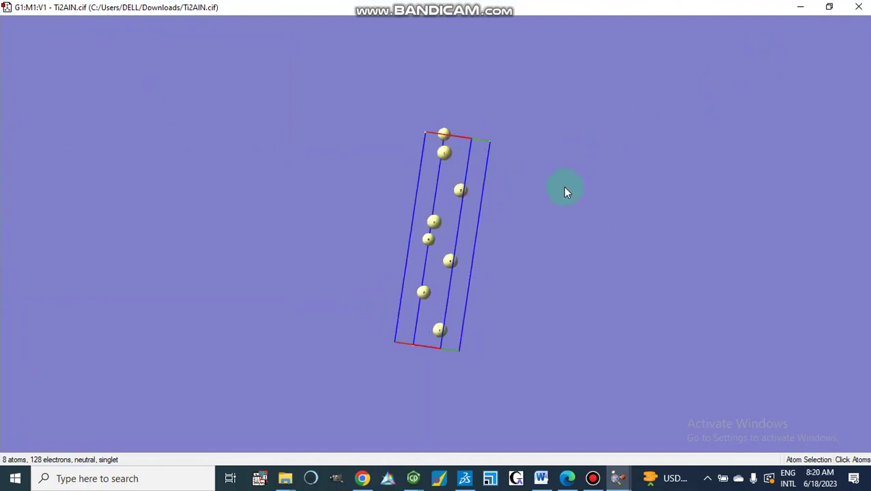
right_click(564, 192)
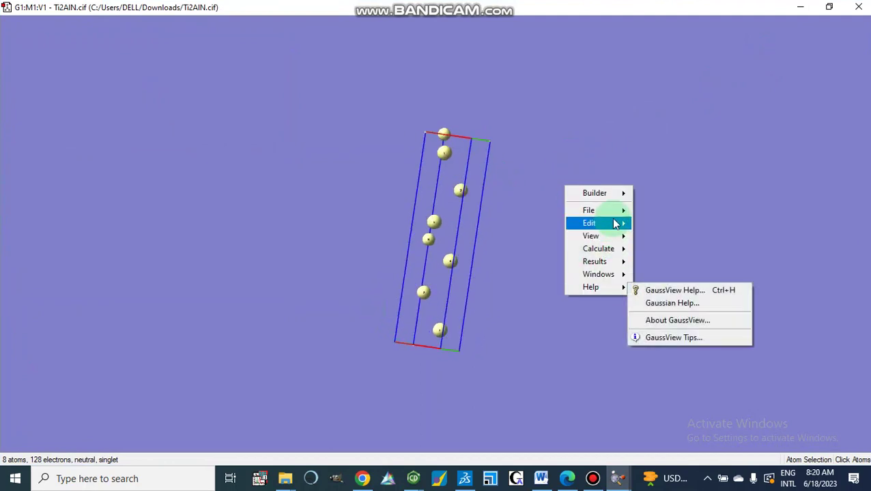
mouse_move(618, 194)
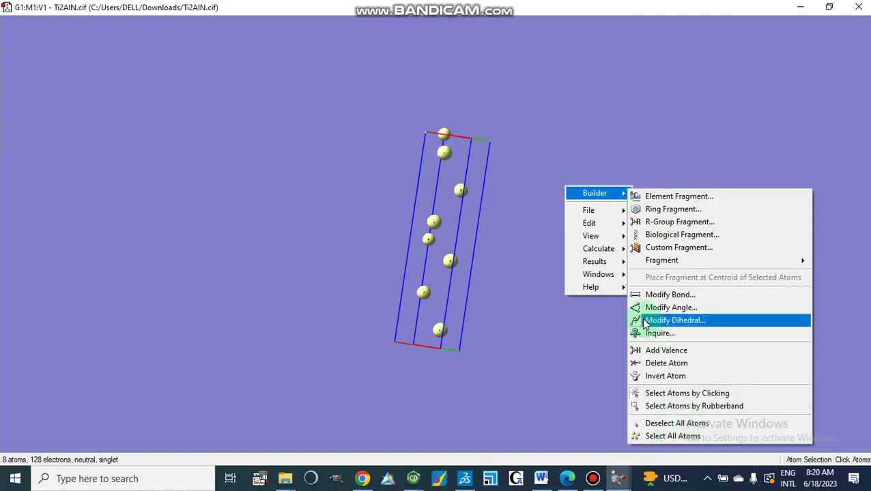
left_click(659, 425)
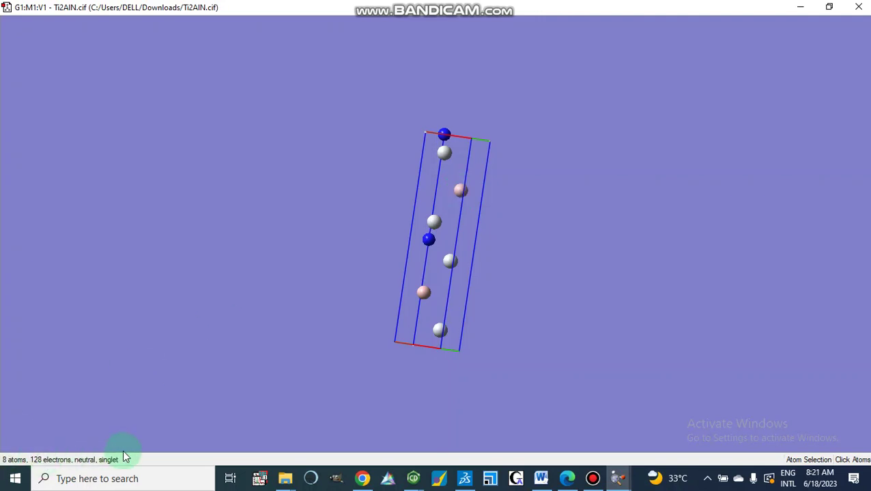
left_click_drag(273, 382, 527, 240)
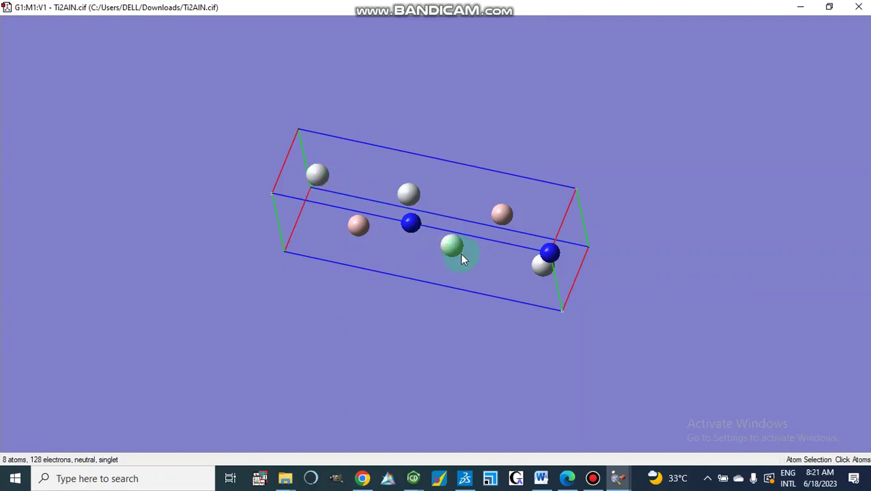
left_click(829, 6)
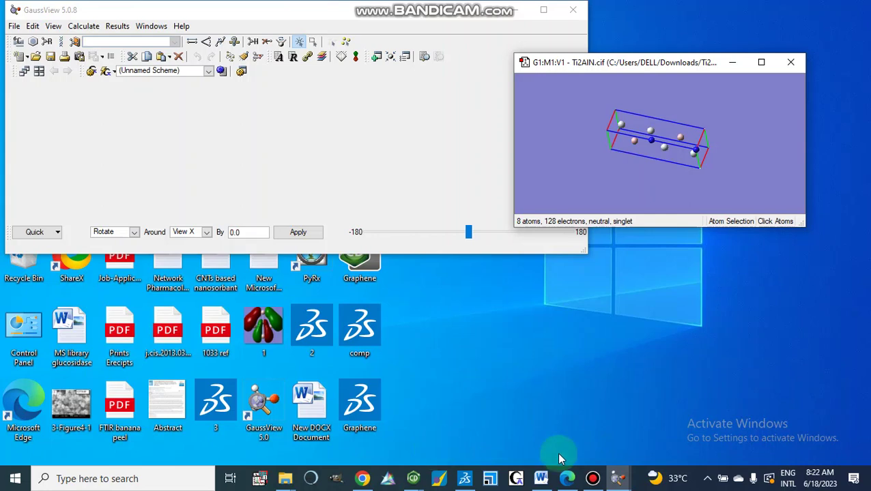
Step: Switch to the Chrome browser and search PubChem for graphene
left_click(362, 478)
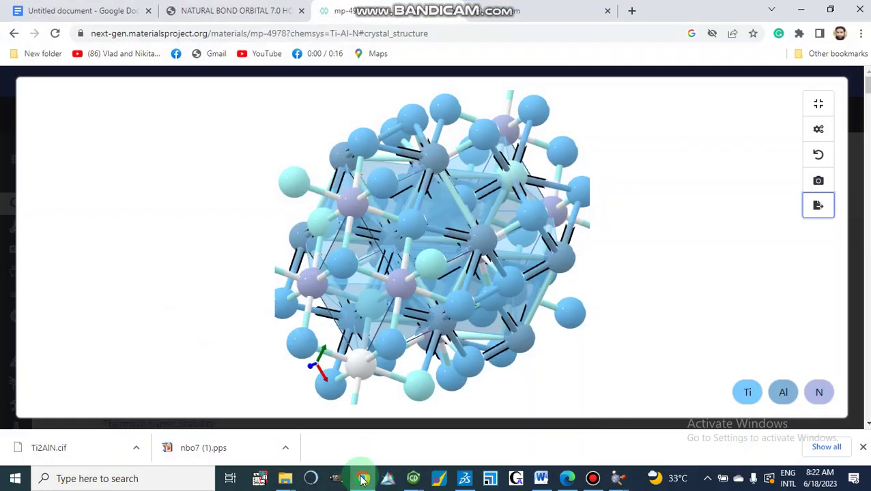
left_click_drag(350, 217, 287, 164)
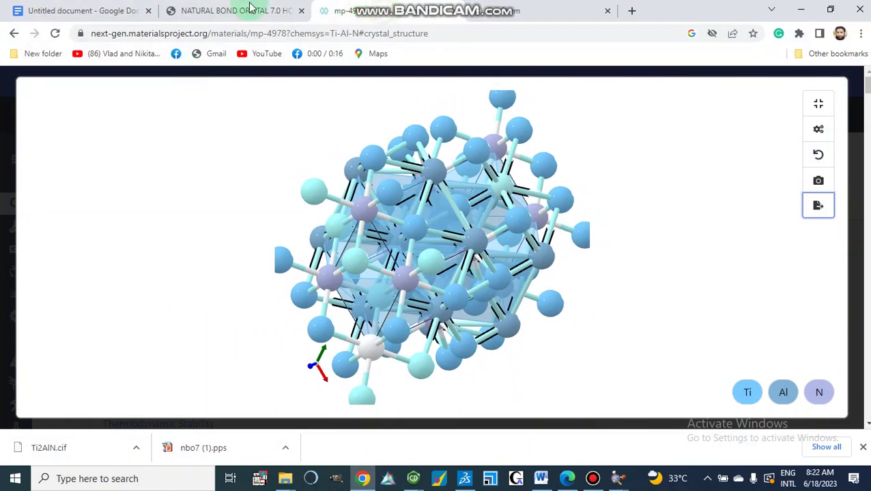
left_click(14, 34)
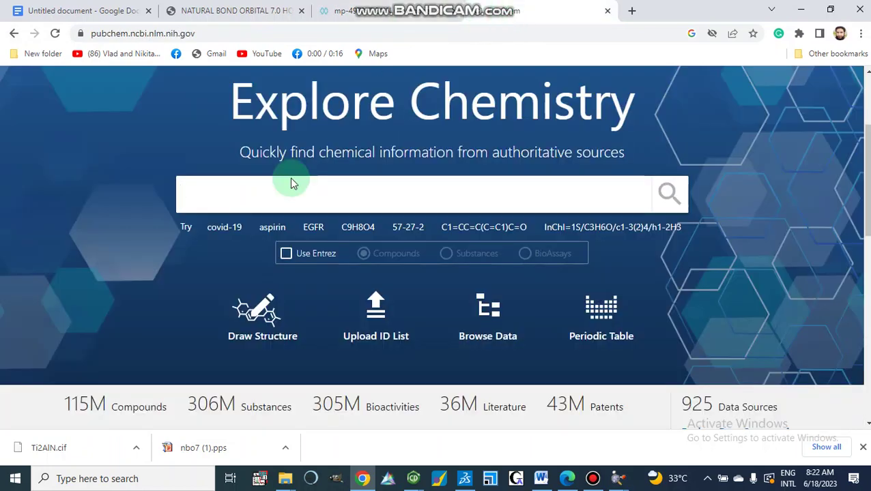
left_click(221, 198)
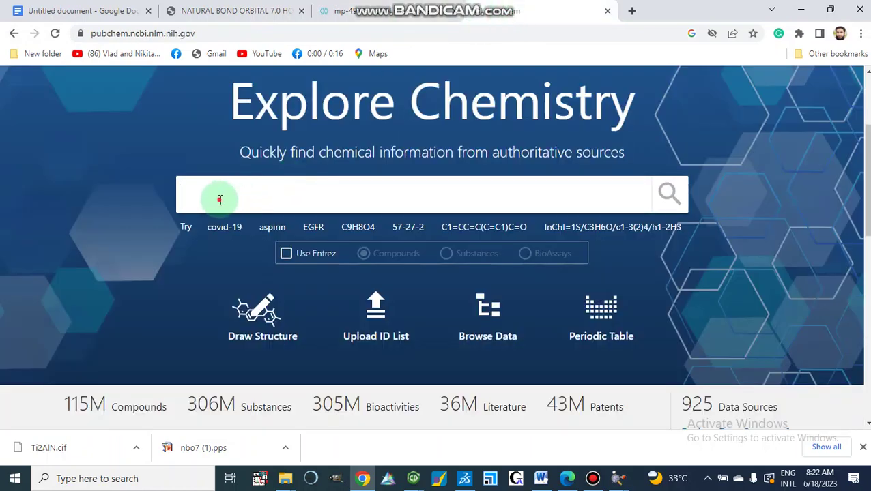
type("gra[h")
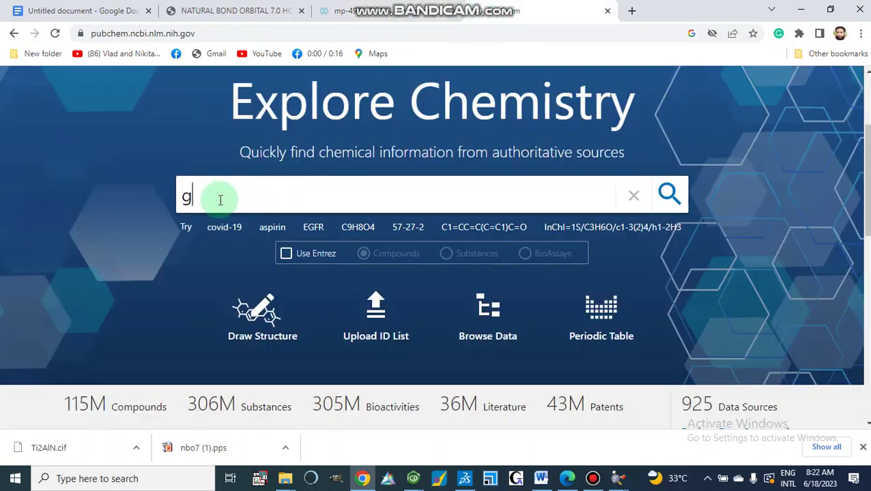
key("BackSpace")
key("BackSpace")
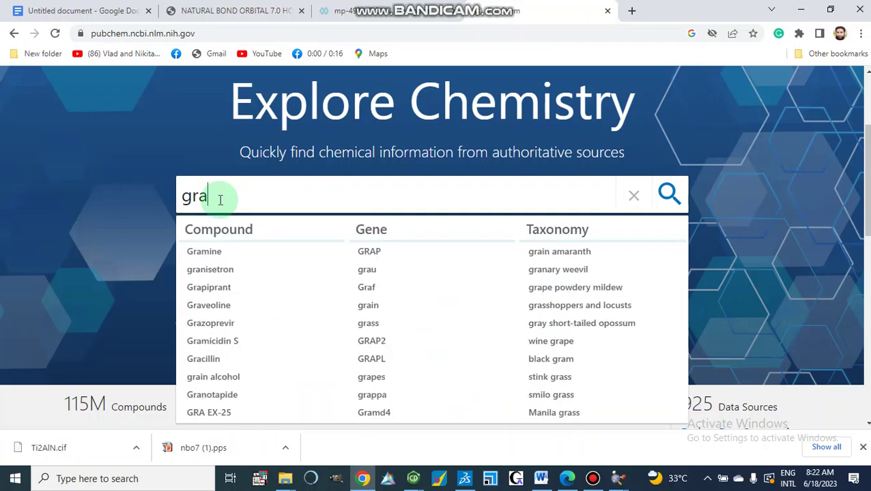
type("phene")
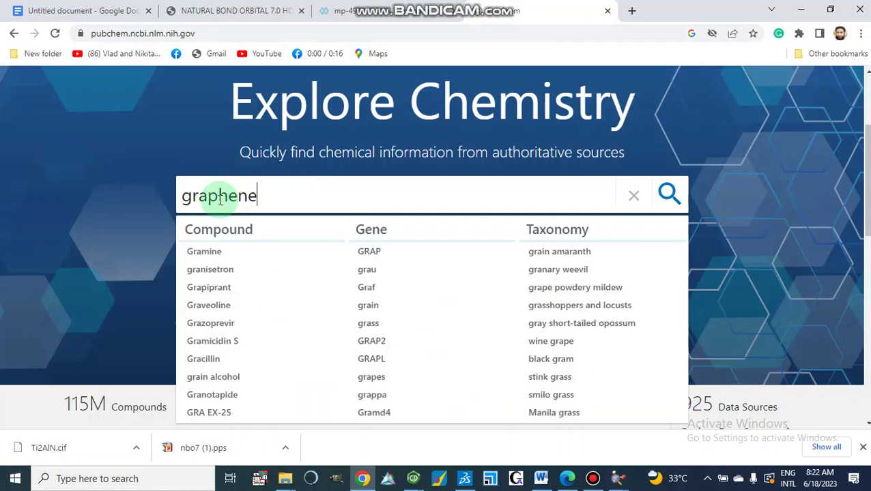
key("Return")
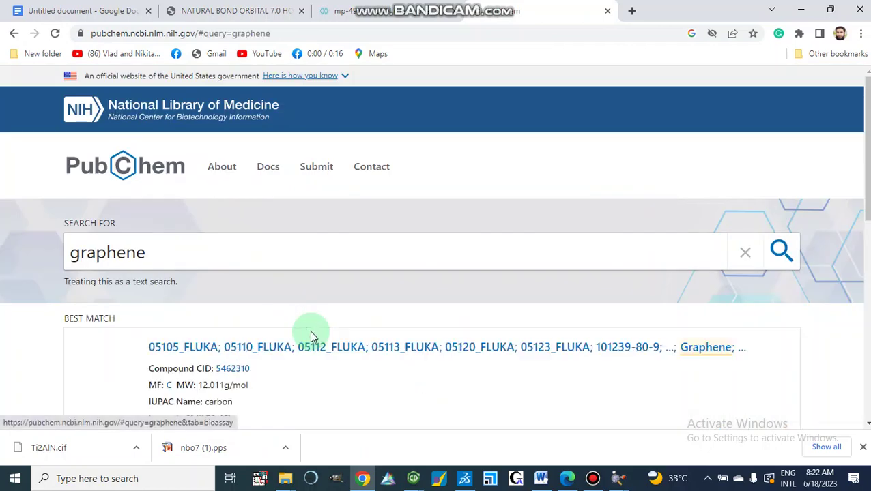
Step: Open the Graphene Dispersion compound record with formula C68H22 from the PubChem search results
scroll(310, 330, "down", 3)
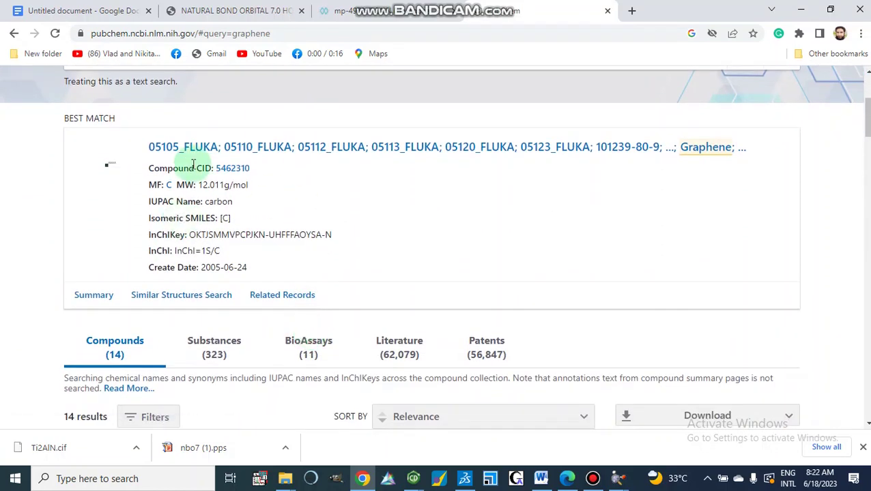
scroll(170, 298, "down", 3)
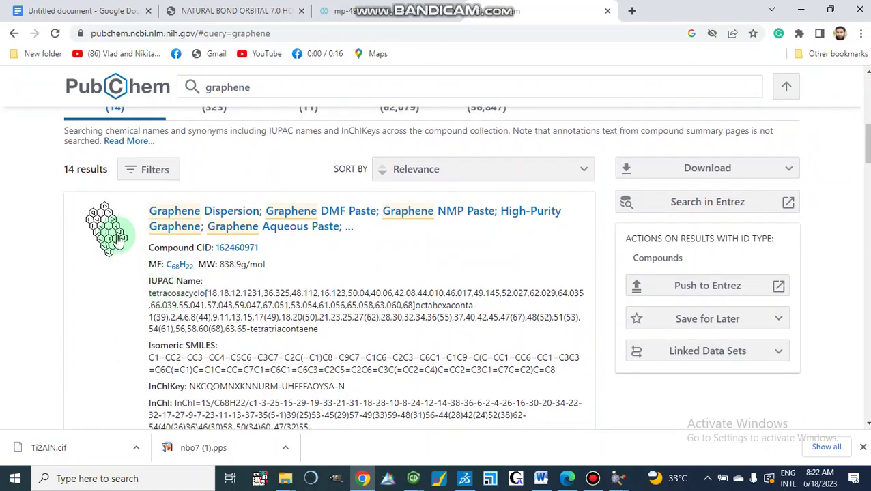
left_click(119, 238)
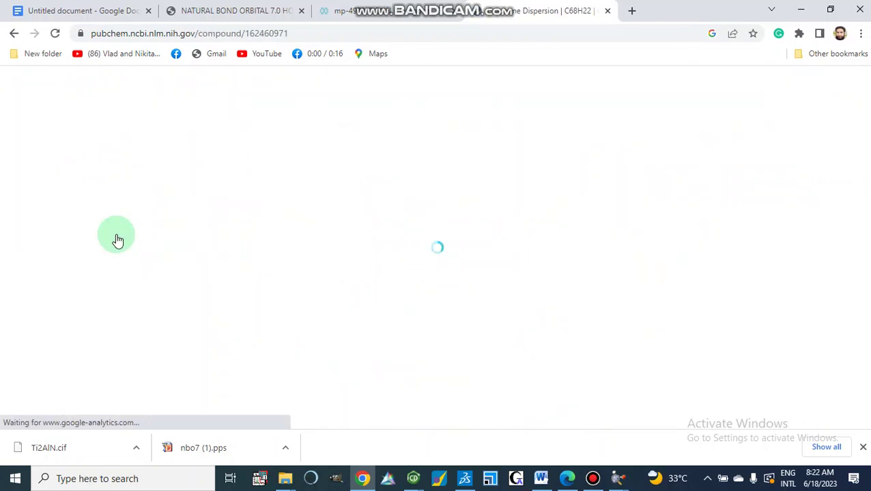
Step: Examine the Graphene Dispersion 2D structure and display the formats offered for downloading its coordinates
scroll(517, 282, "down", 3)
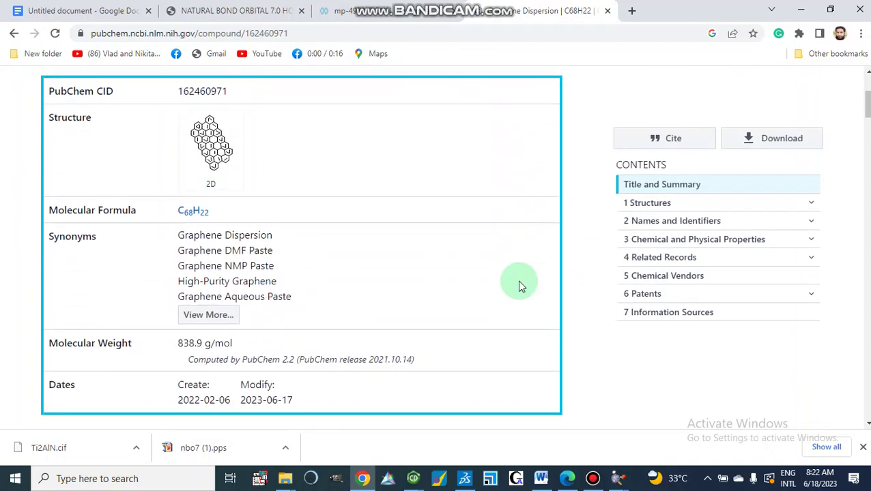
scroll(517, 280, "up", 1)
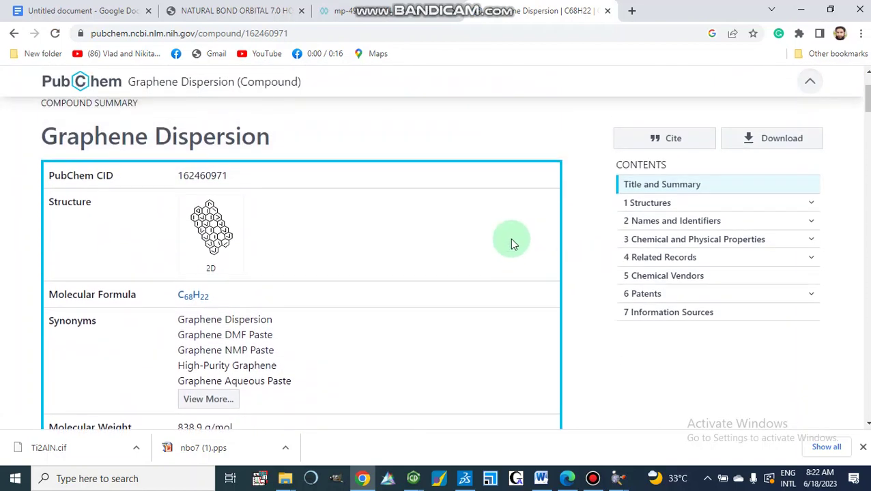
scroll(512, 243, "up", 2)
scroll(512, 243, "down", 8)
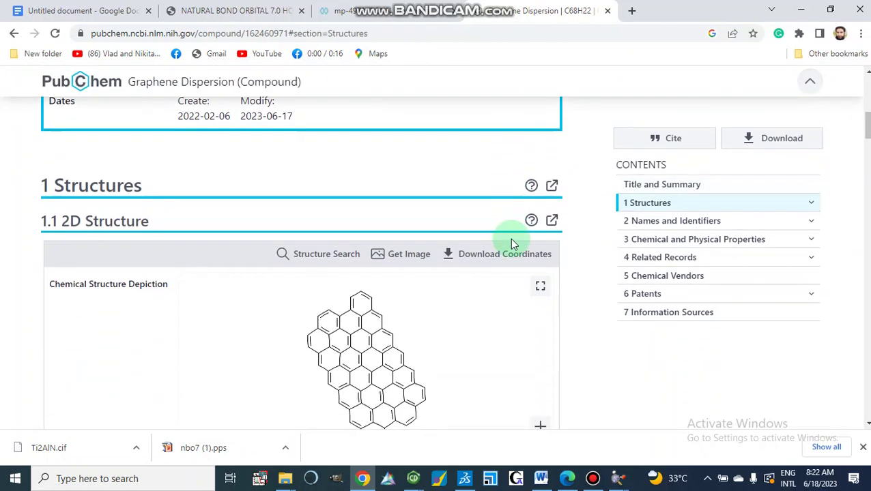
scroll(512, 243, "down", 2)
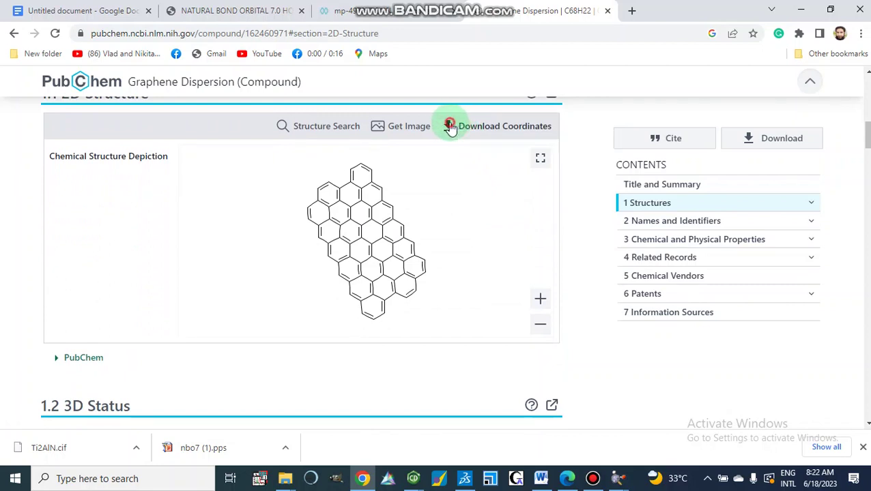
left_click(452, 127)
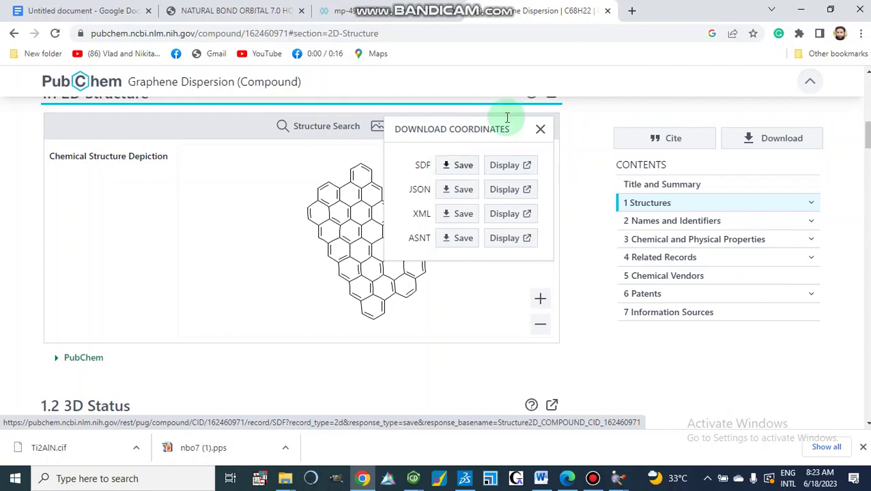
Step: Minimize Chrome and GaussView, and open the Graphene drawing from the desktop in ChemDraw
left_click(800, 9)
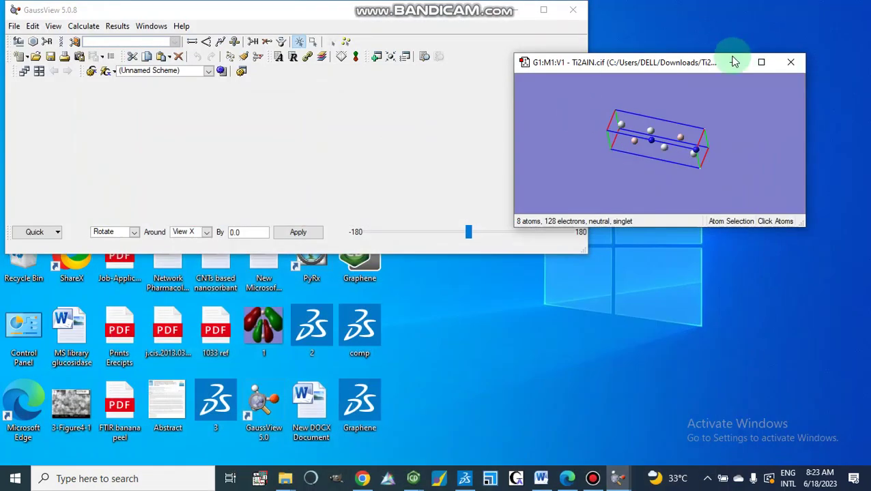
left_click(517, 9)
double_click(351, 271)
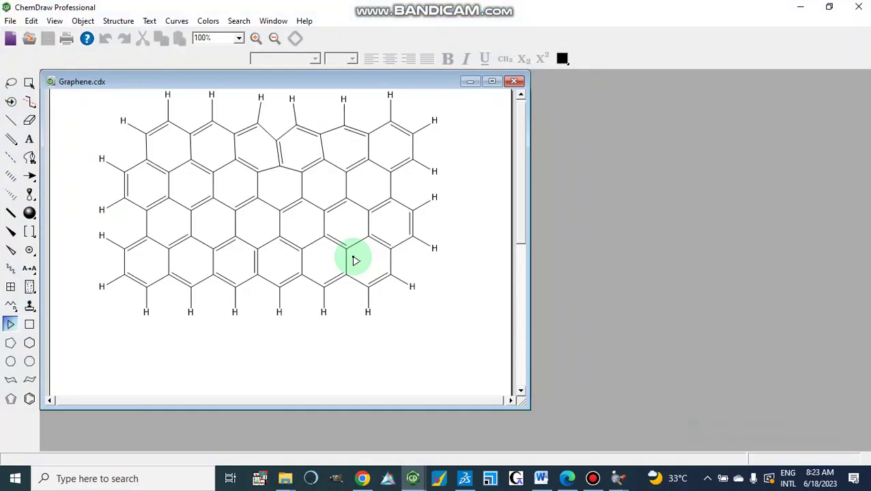
left_click(802, 10)
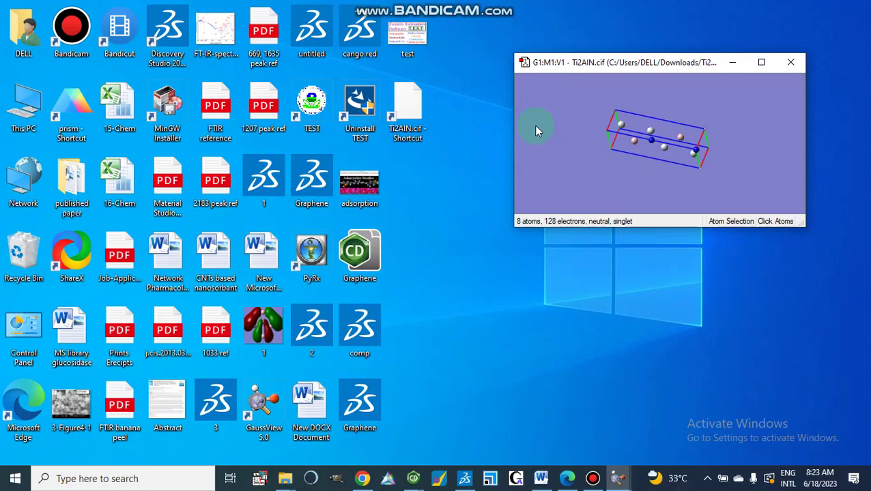
double_click(354, 278)
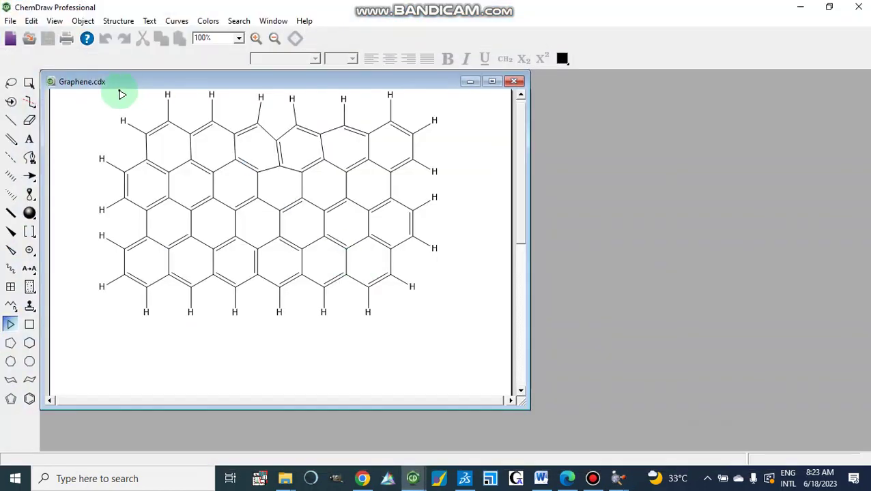
Step: Review the file types ChemDraw offers for saving the Graphene drawing, cancel the save, and close ChemDraw
left_click(10, 21)
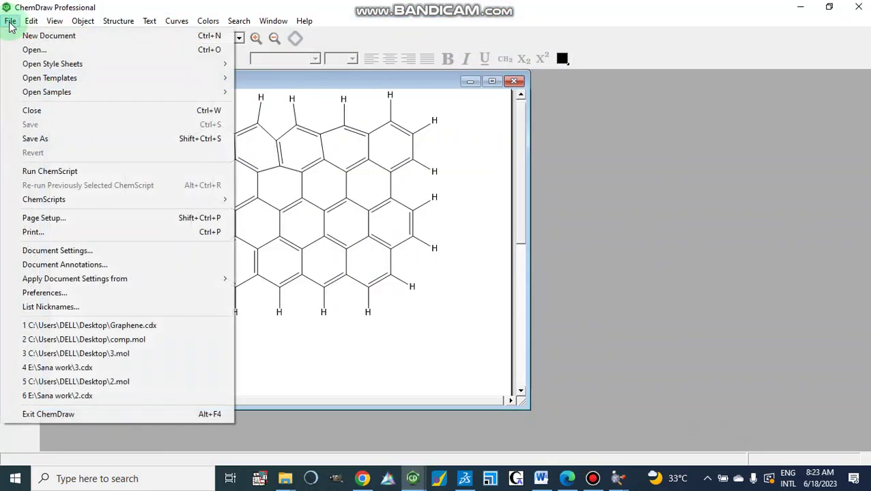
left_click(36, 139)
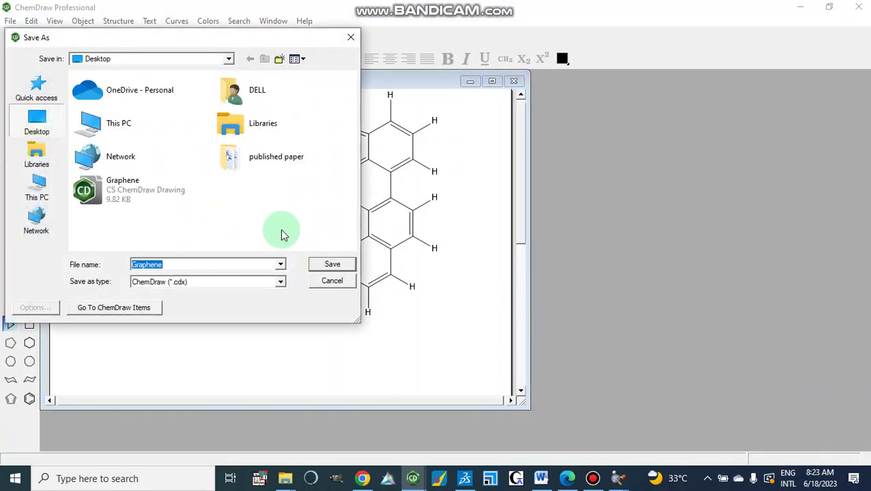
left_click(280, 282)
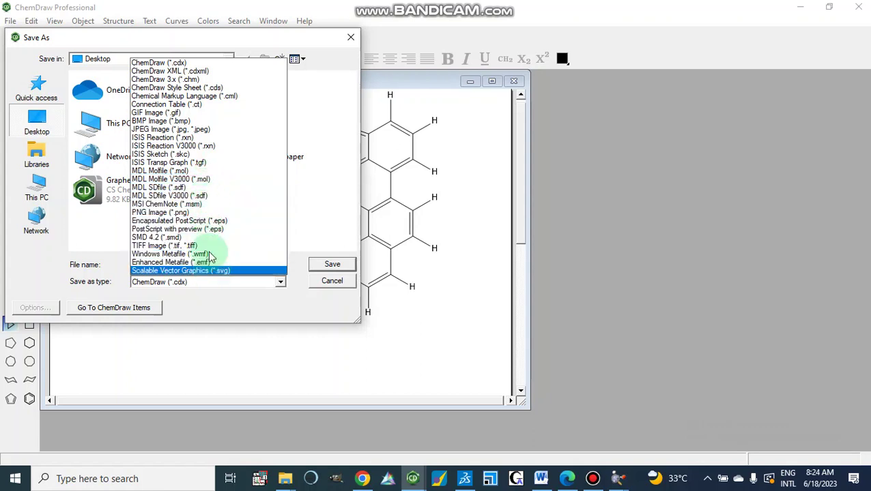
left_click(352, 40)
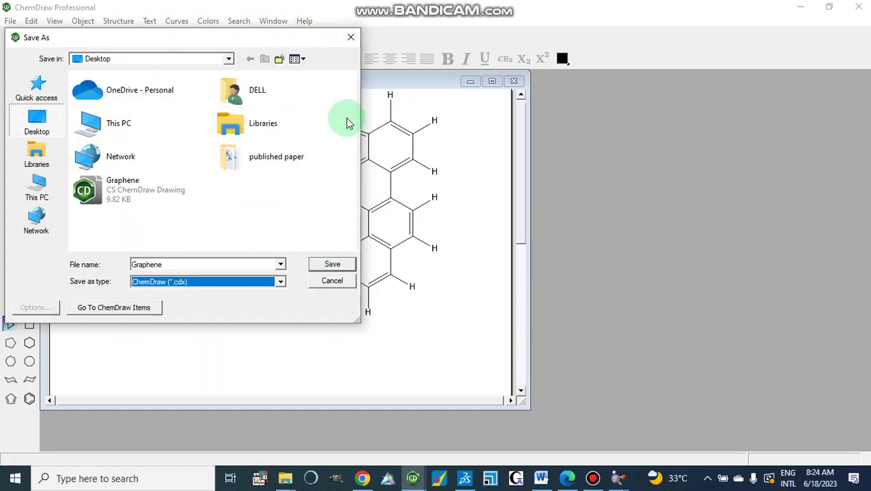
left_click(352, 39)
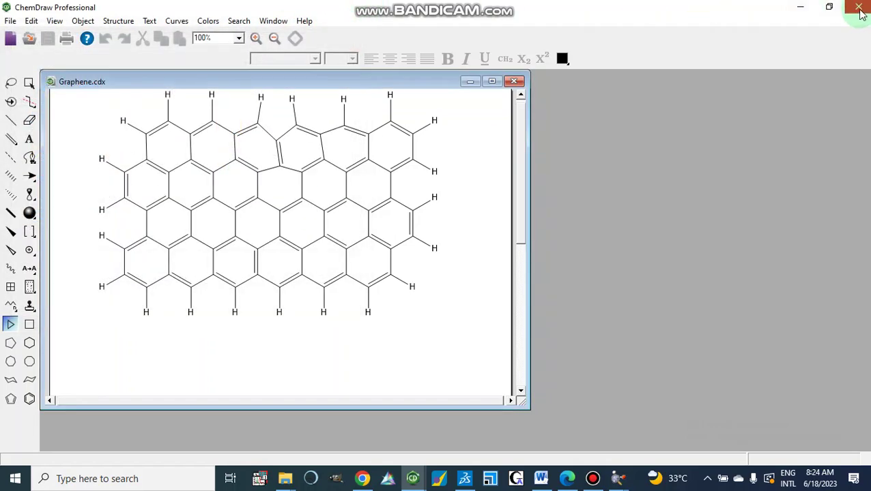
left_click(857, 8)
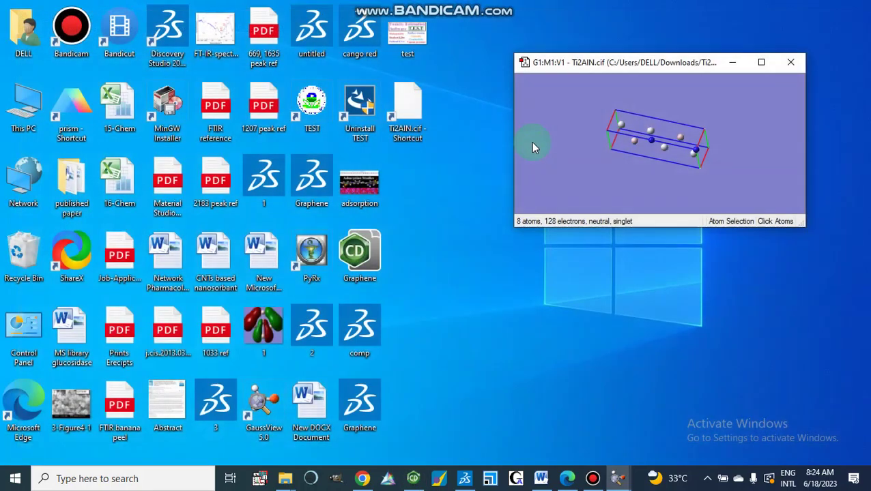
Step: Open the desktop's Graphene MOL file in Discovery Studio, review the Save As file types, cancel, and minimize the program
left_click(308, 180)
double_click(309, 181)
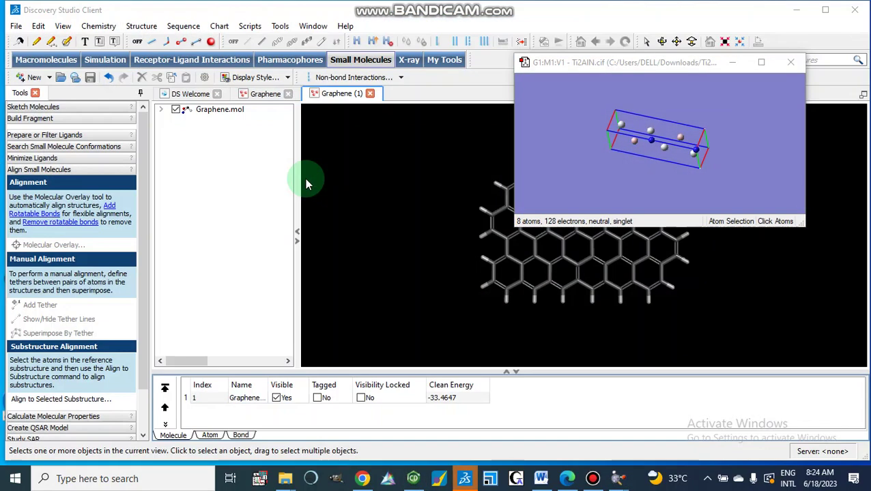
left_click(15, 26)
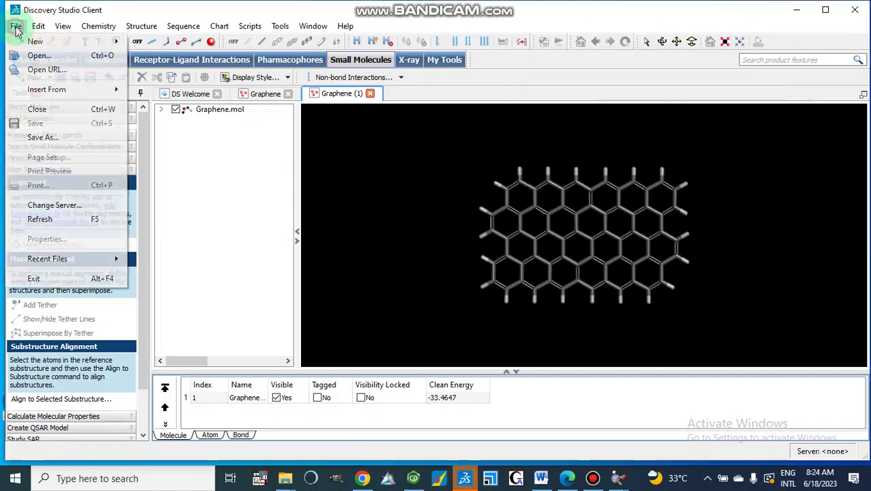
left_click(43, 137)
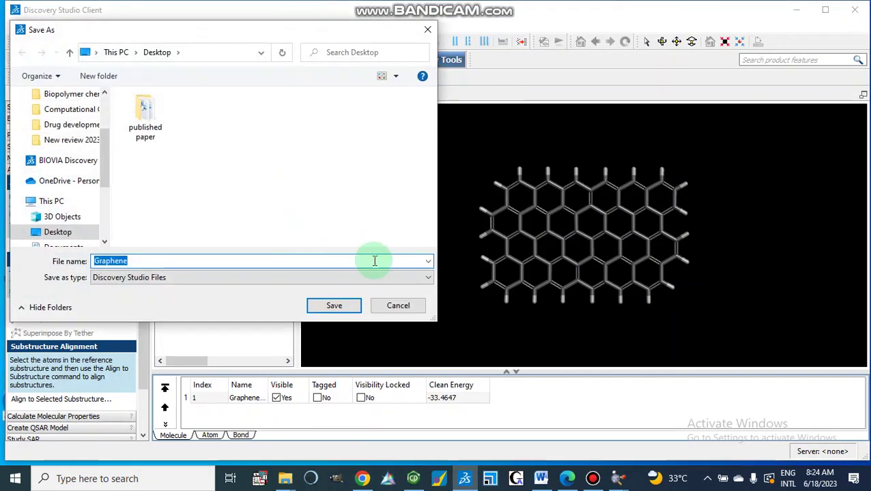
left_click(428, 277)
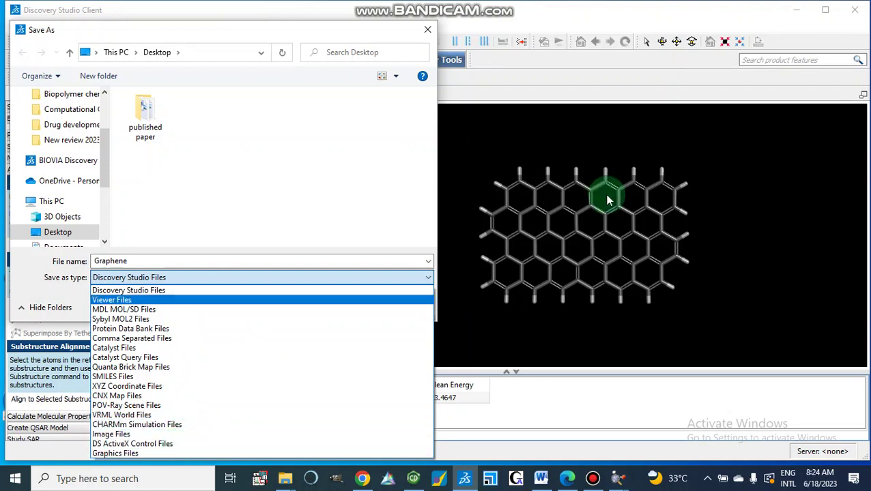
left_click(430, 29)
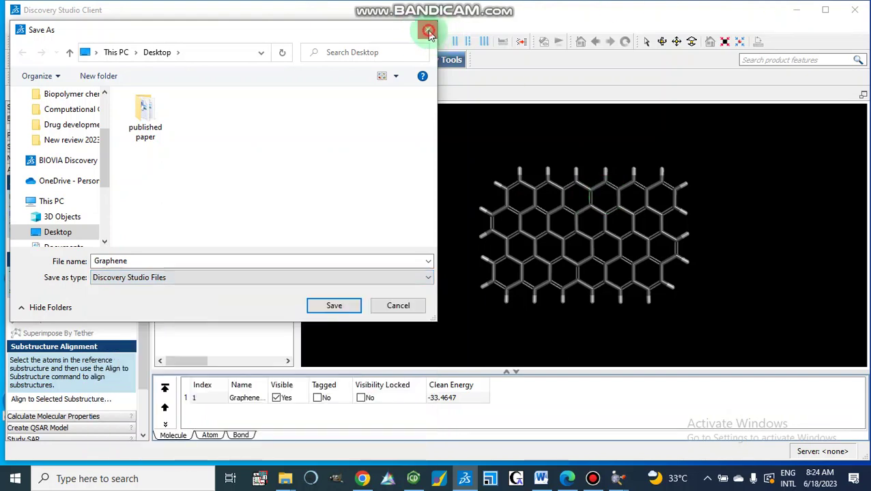
left_click(429, 31)
left_click(797, 11)
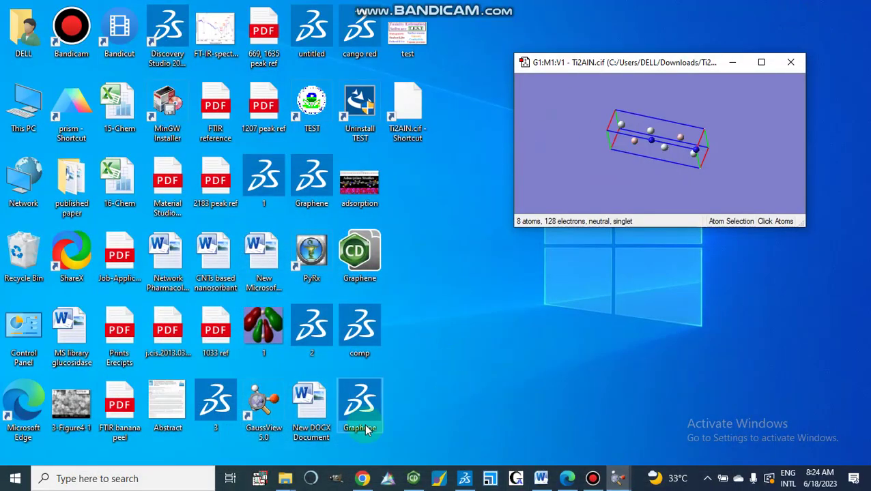
Step: Switch to GaussView and try to open the Graphene MOL file from the Desktop with the file type set to All Files
left_click(617, 478)
left_click(525, 403)
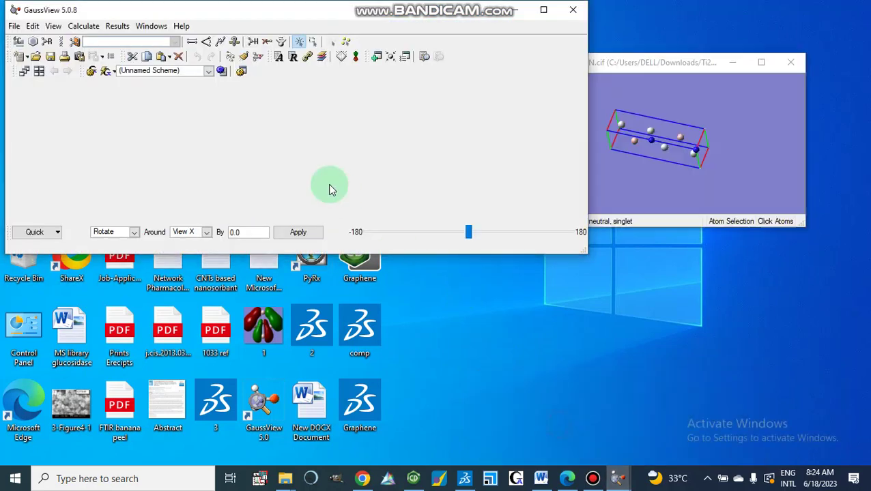
left_click(14, 28)
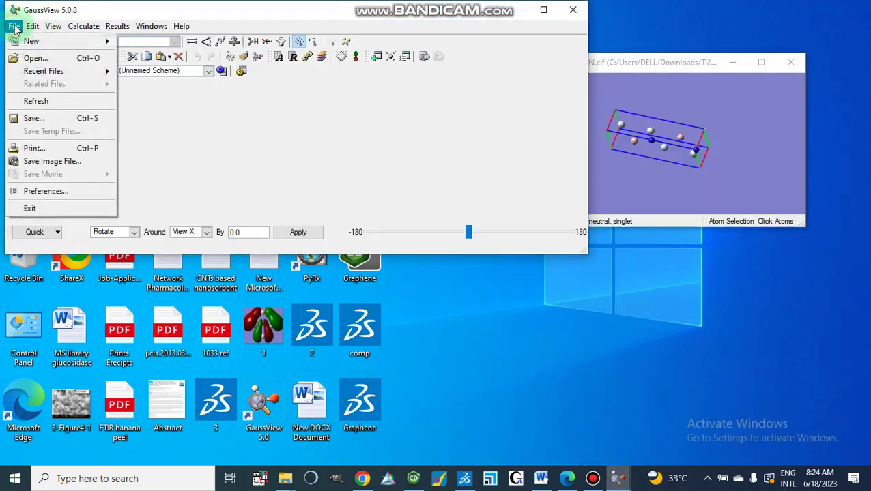
left_click(36, 58)
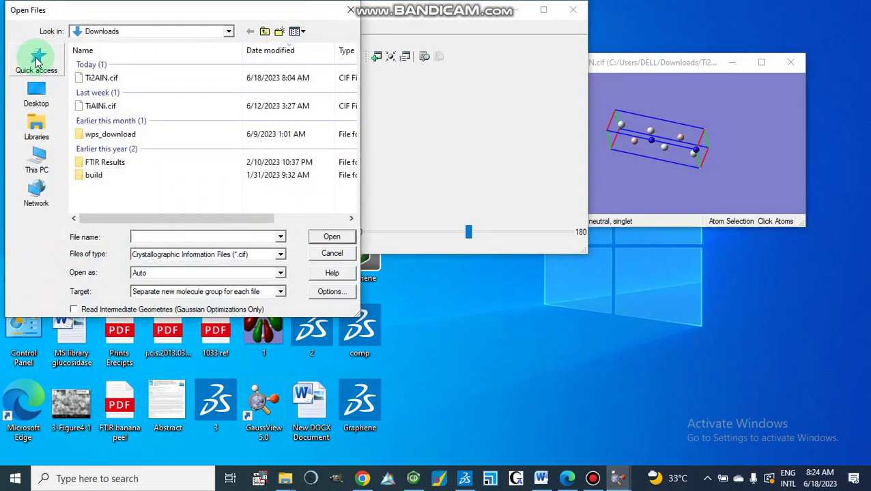
left_click(281, 254)
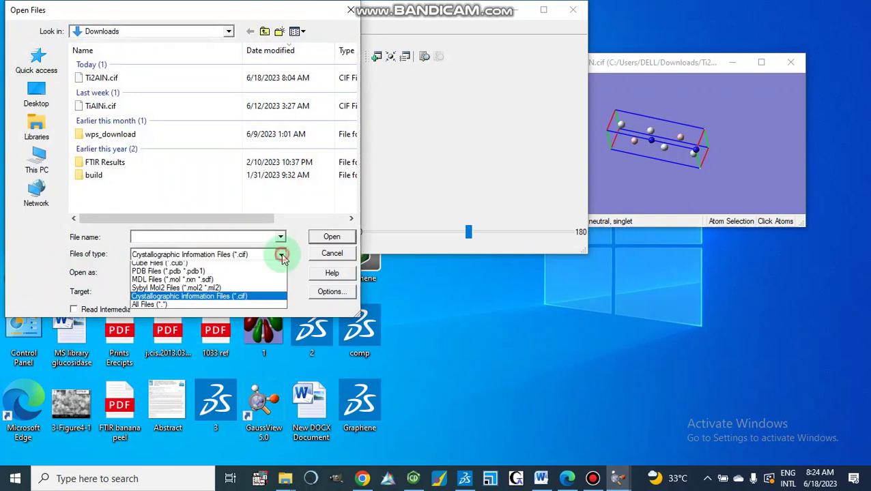
left_click(167, 339)
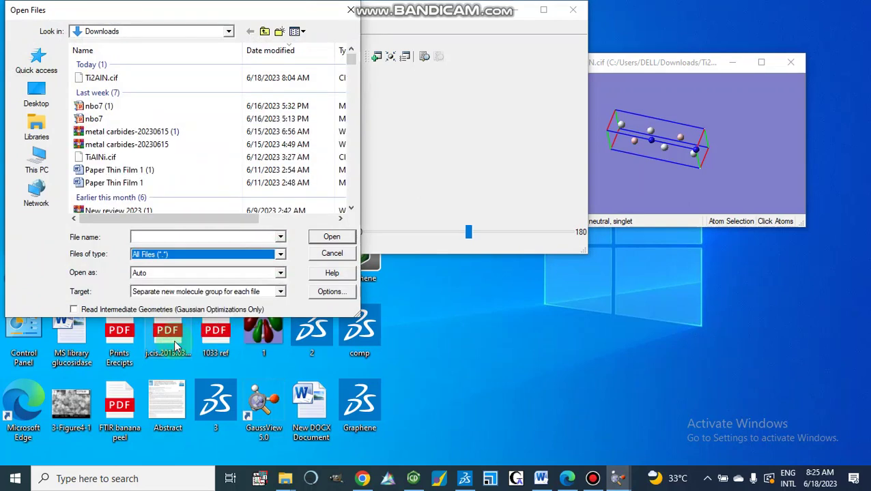
left_click_drag(350, 63, 352, 110)
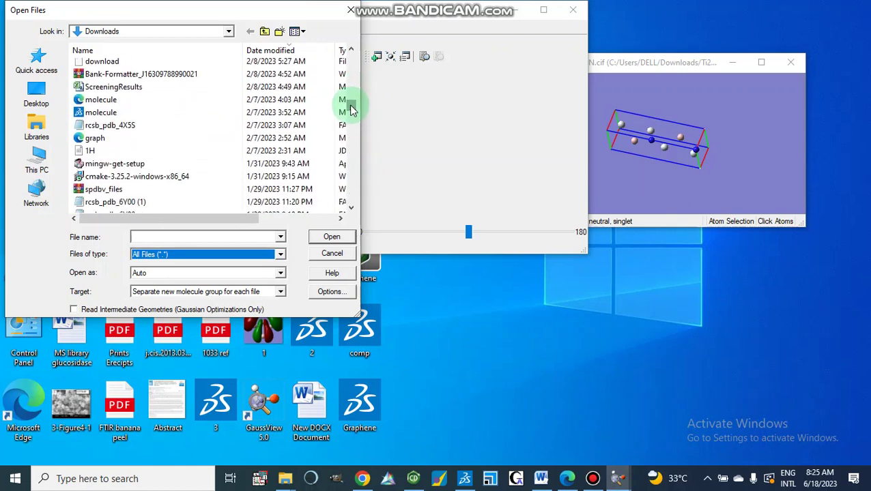
left_click(37, 96)
left_click_drag(350, 58, 106, 161)
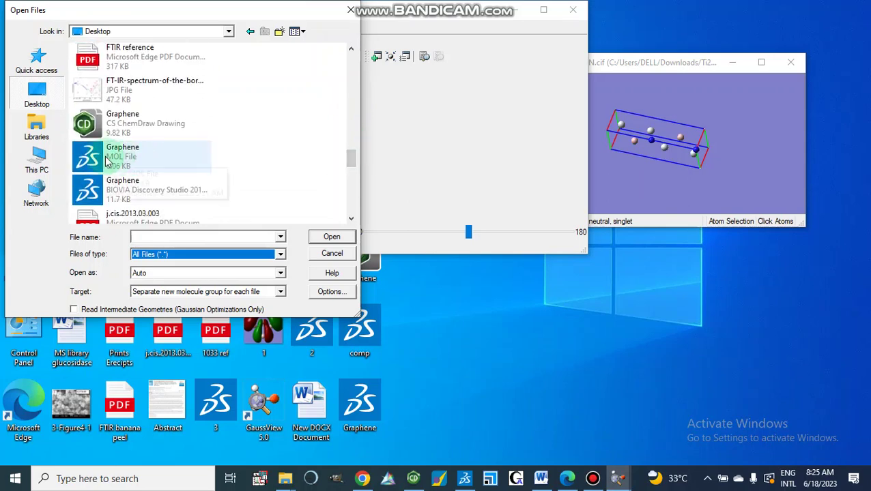
double_click(106, 160)
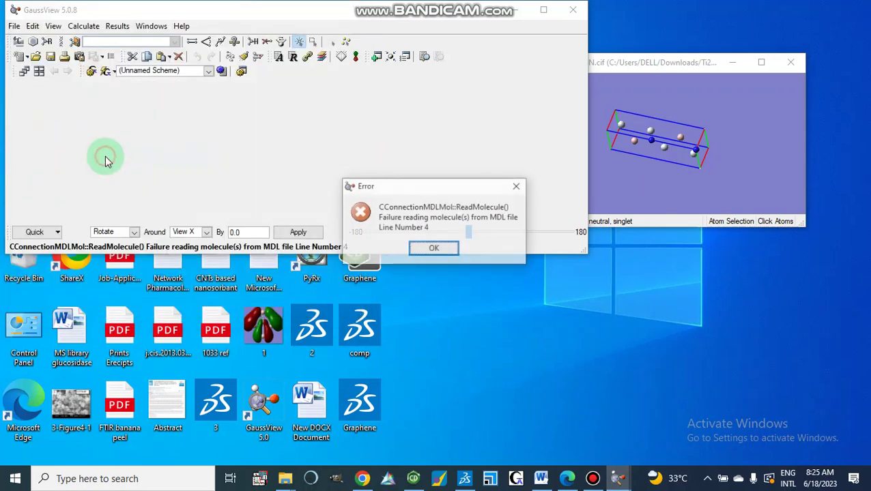
Step: Dismiss the loading error, view the contents of the Graphene MOL file as text, and close WordPad
left_click(517, 187)
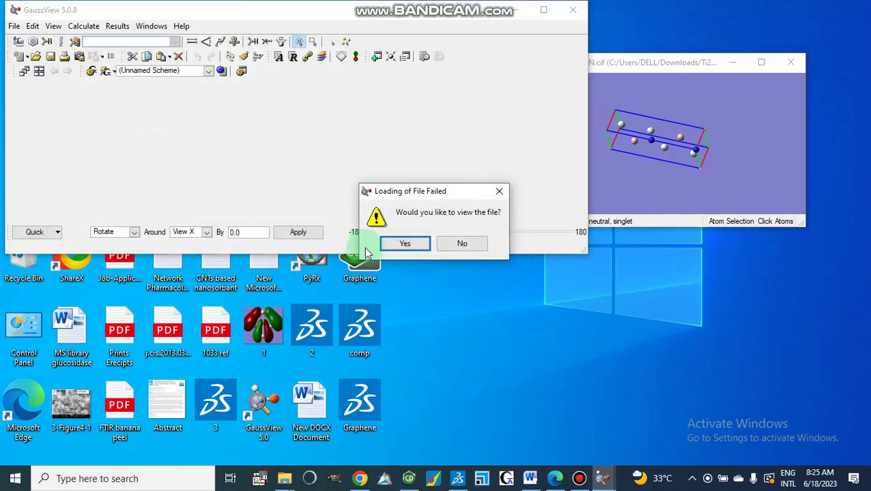
left_click(396, 243)
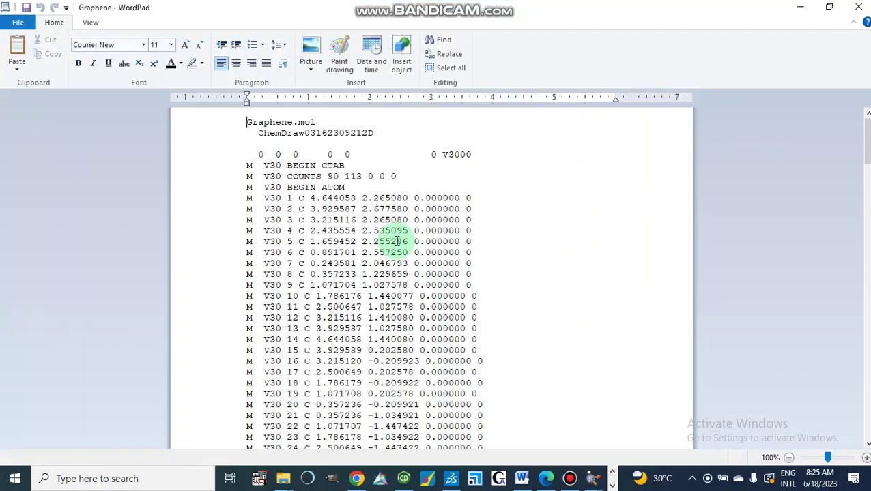
left_click(859, 8)
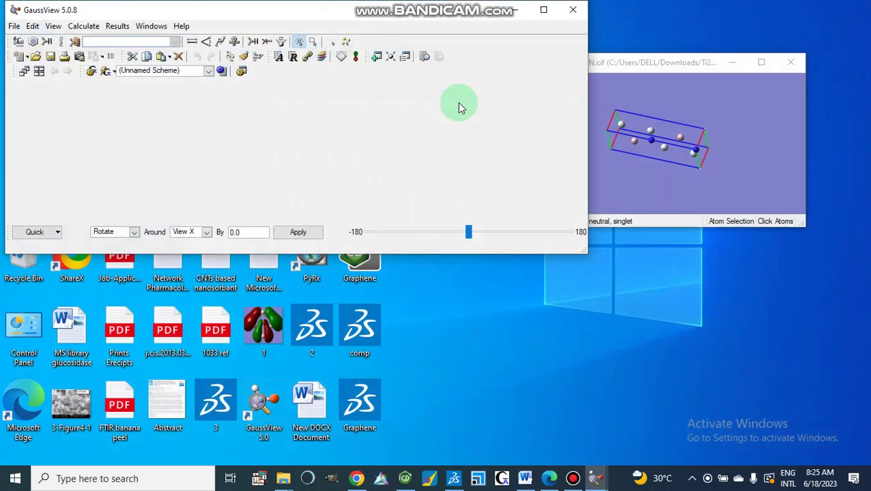
Step: Try to open the Desktop's Graphene file as an MDL file, dismiss the error, and decline to view the file
left_click(15, 27)
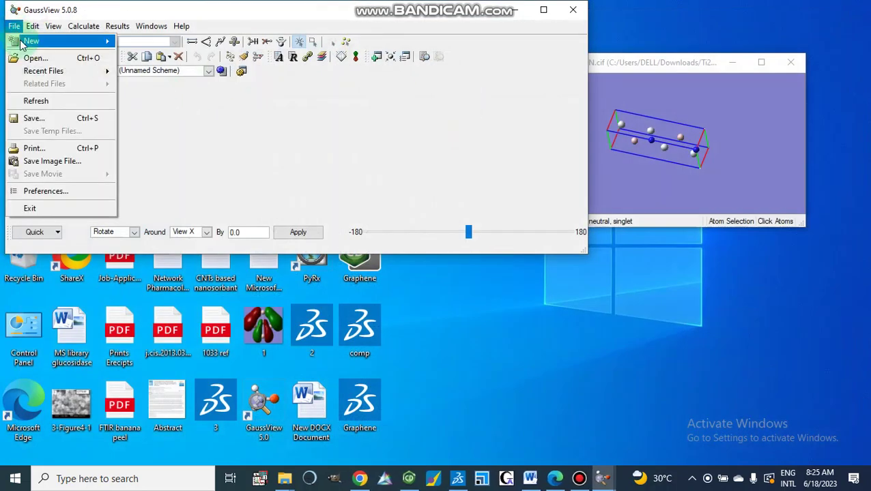
left_click(34, 59)
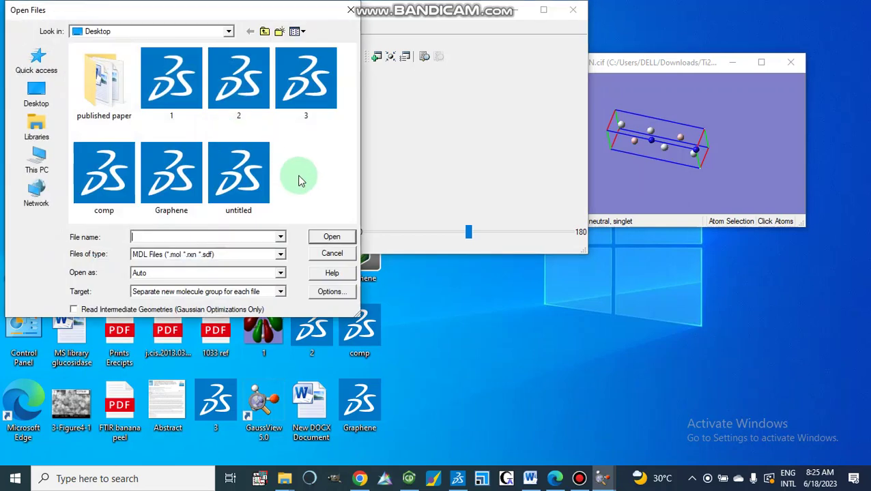
left_click(281, 255)
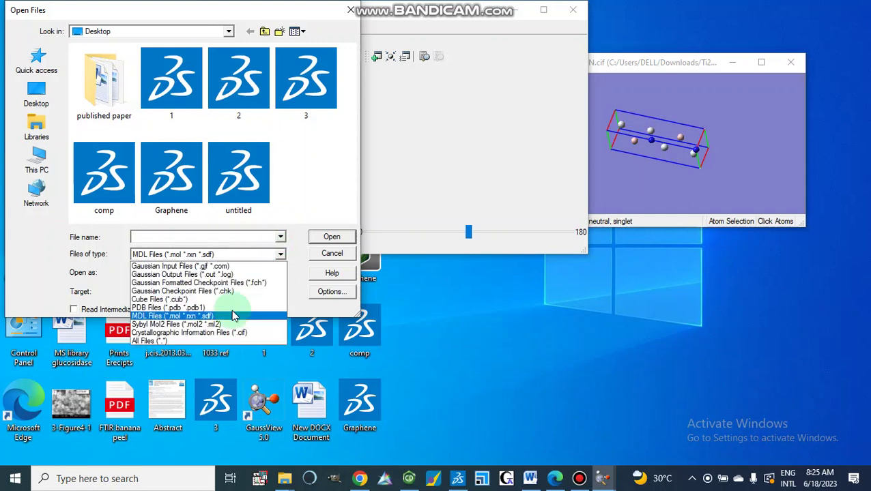
left_click(214, 340)
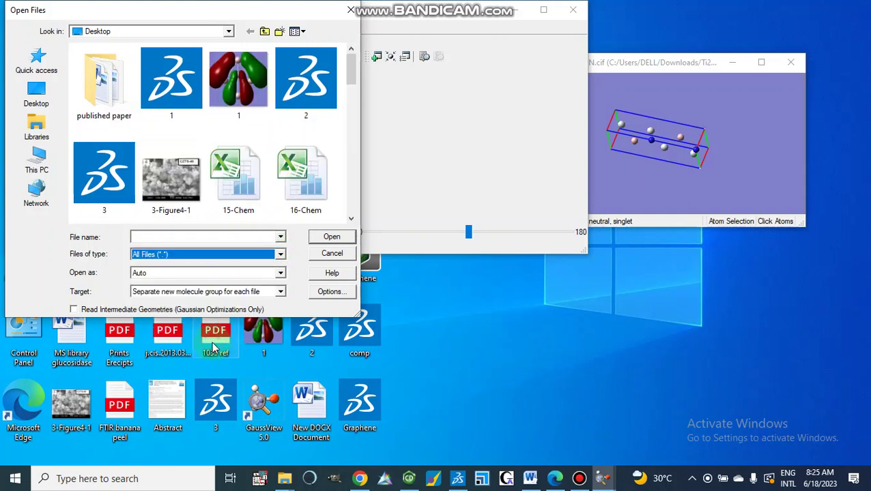
left_click(280, 254)
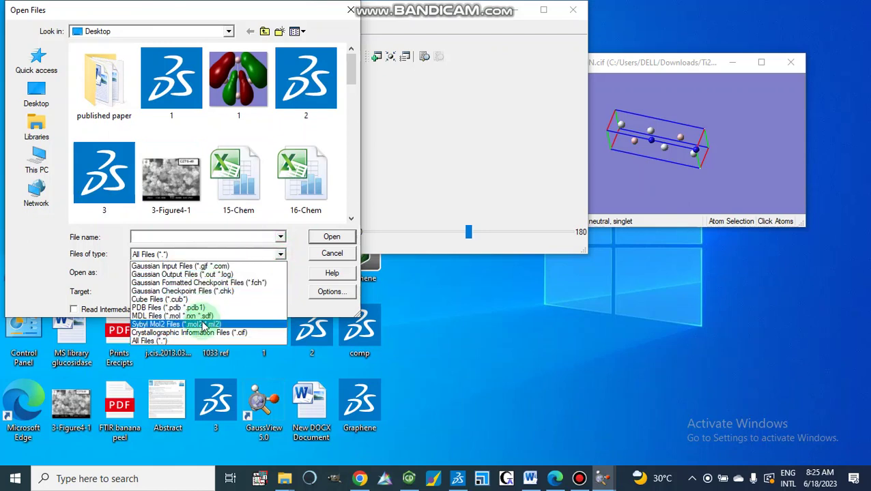
left_click(201, 316)
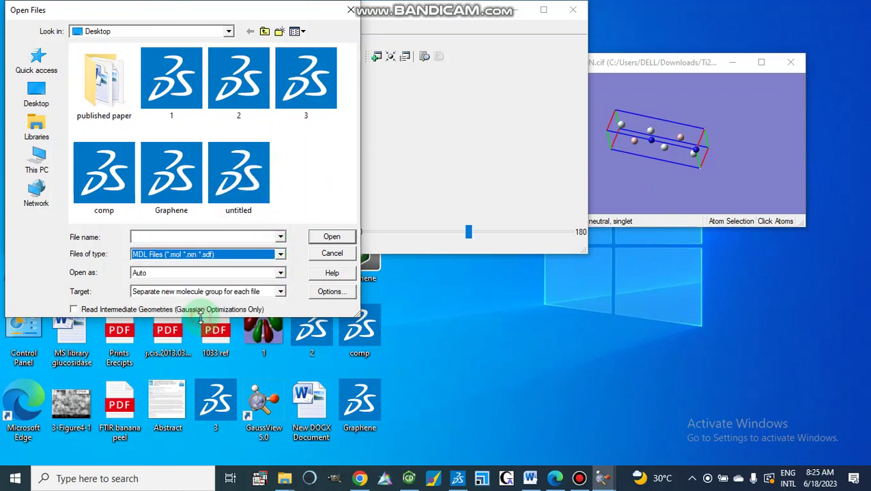
double_click(184, 201)
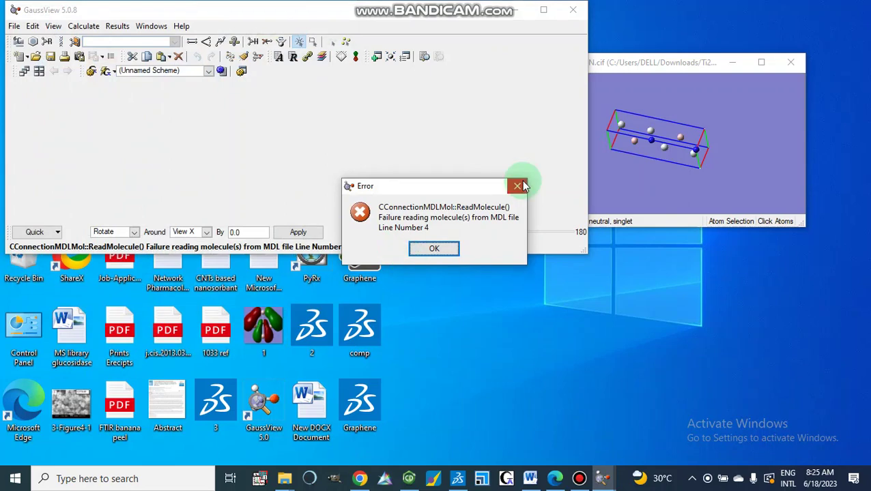
left_click(520, 186)
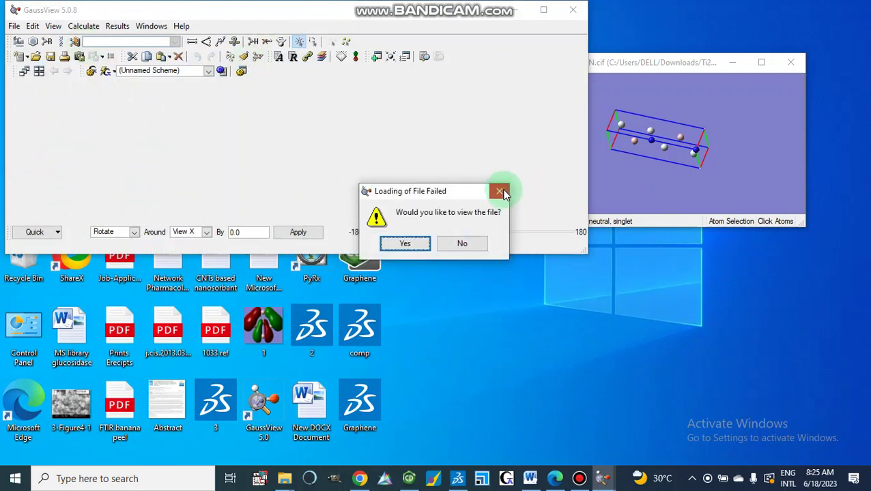
left_click(461, 242)
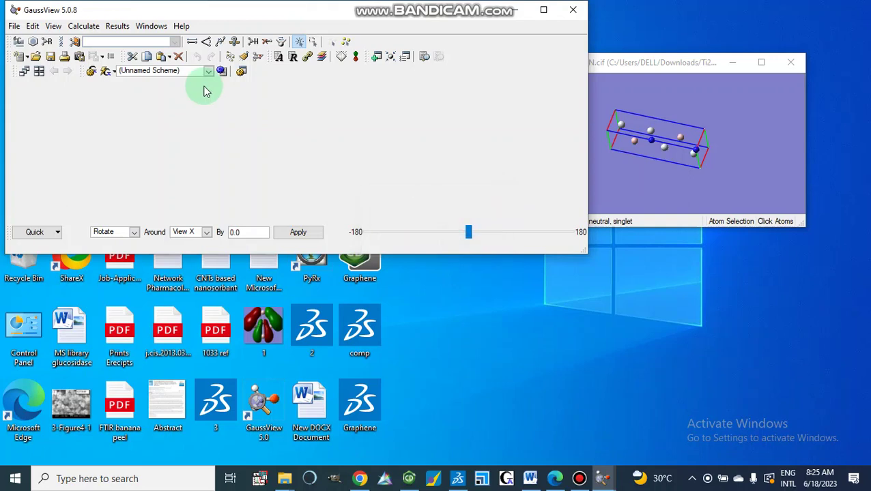
Step: Open Graphene.mol2 from the Desktop with the file type set to Sybyl Mol2, and inspect the structure in full-screen view
left_click(13, 28)
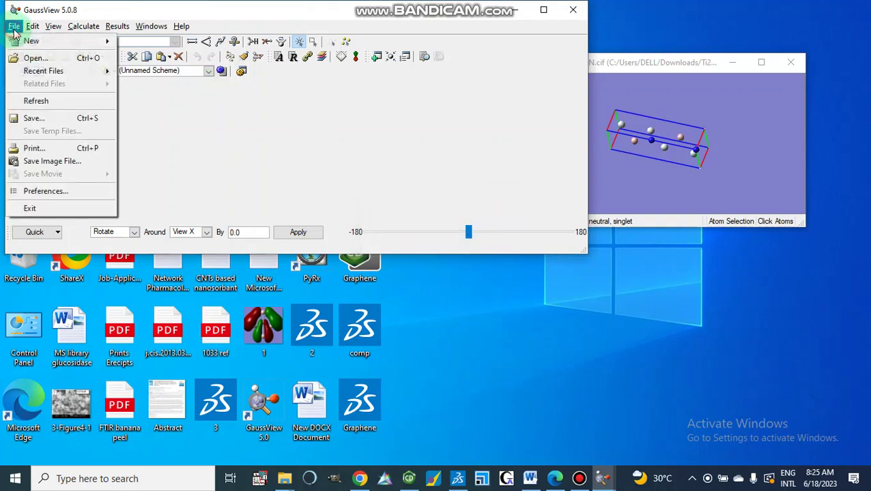
left_click(48, 60)
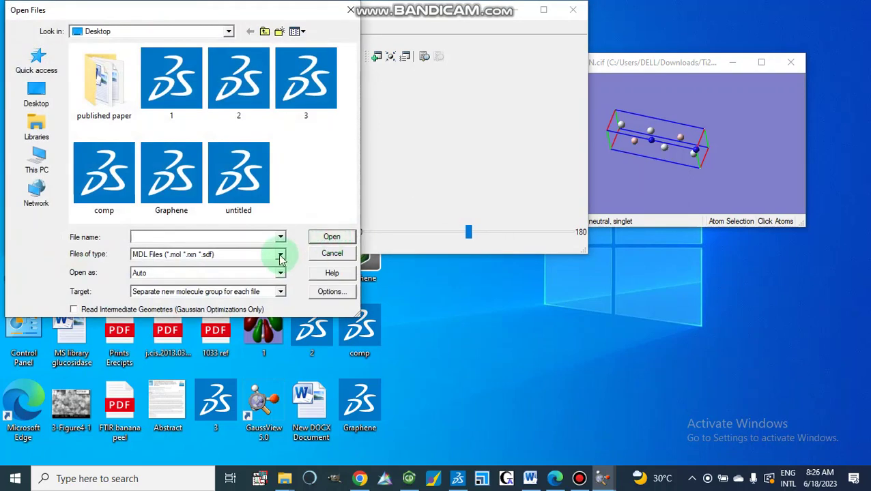
left_click(280, 256)
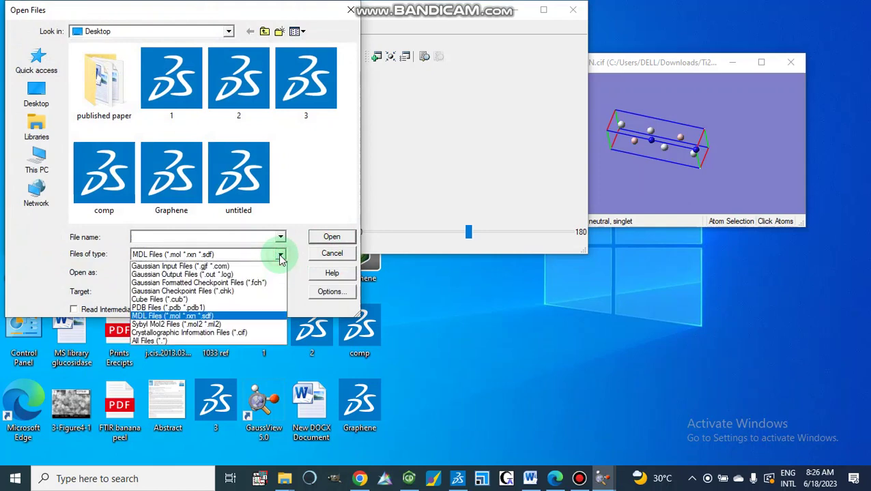
left_click(245, 325)
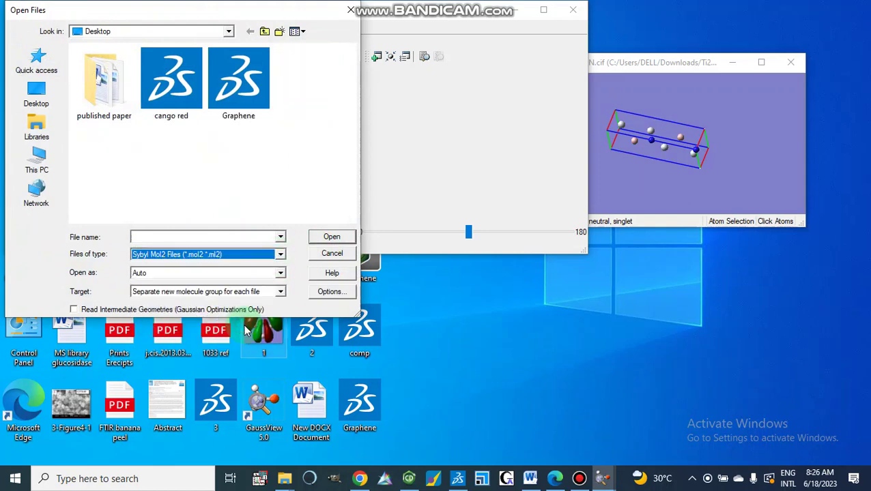
double_click(235, 86)
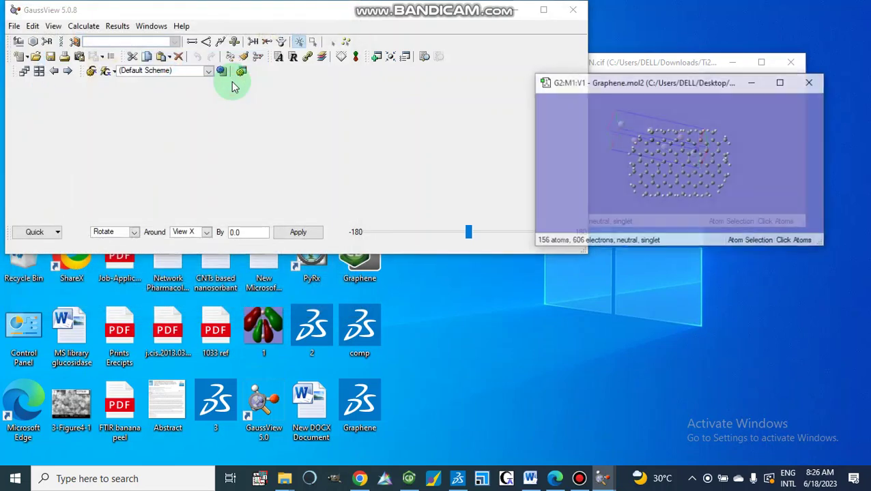
left_click(781, 83)
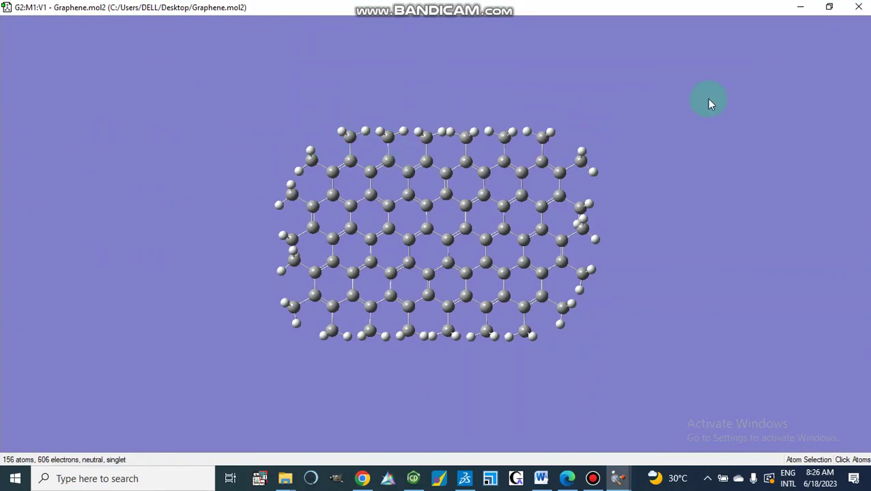
left_click(828, 8)
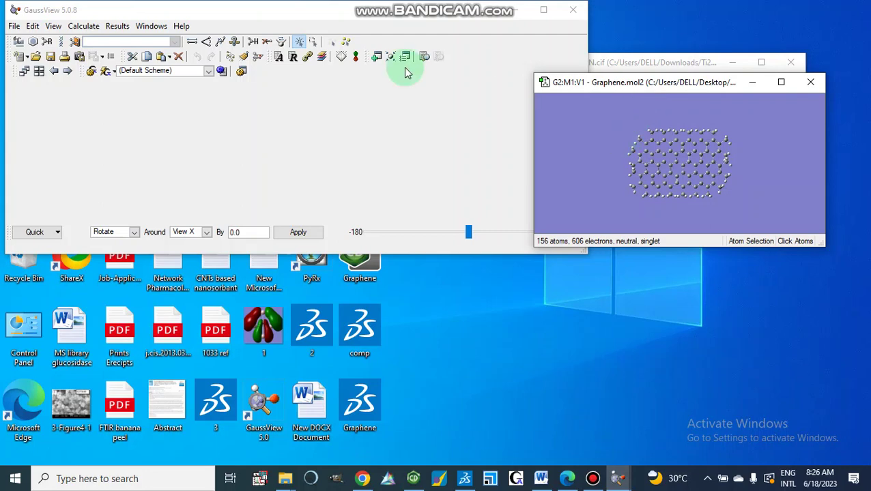
Step: Select the entire graphene structure with a rubberband selection
left_click(311, 43)
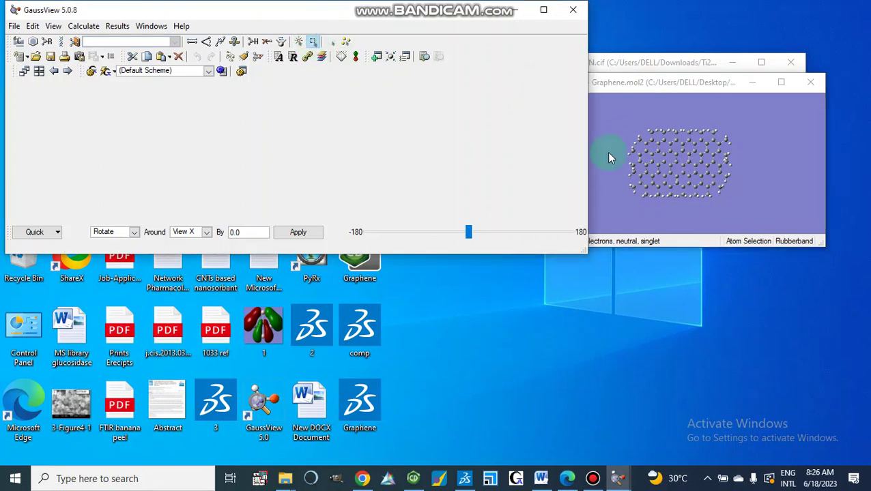
left_click_drag(617, 118, 762, 212)
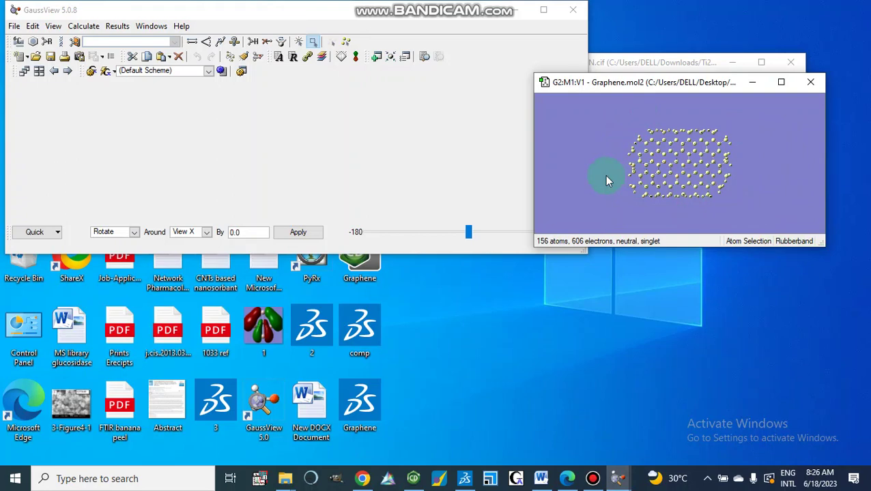
left_click(55, 30)
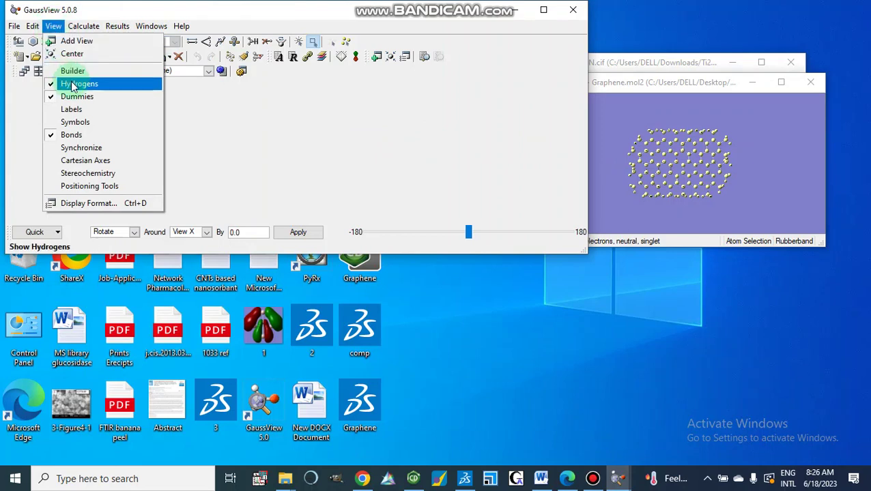
left_click(83, 26)
left_click(53, 27)
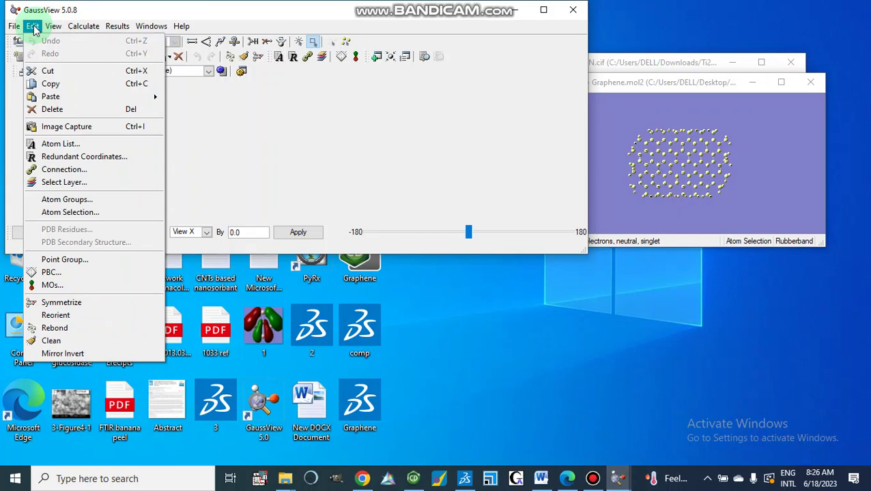
left_click(54, 26)
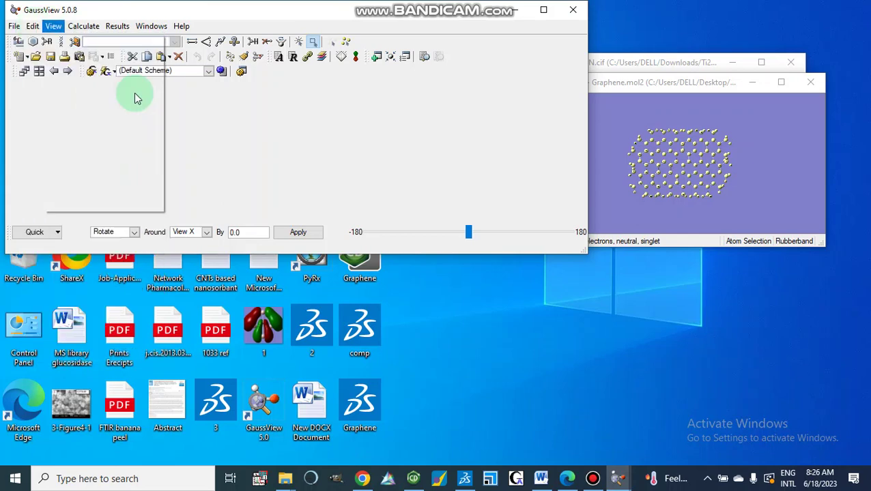
left_click(208, 173)
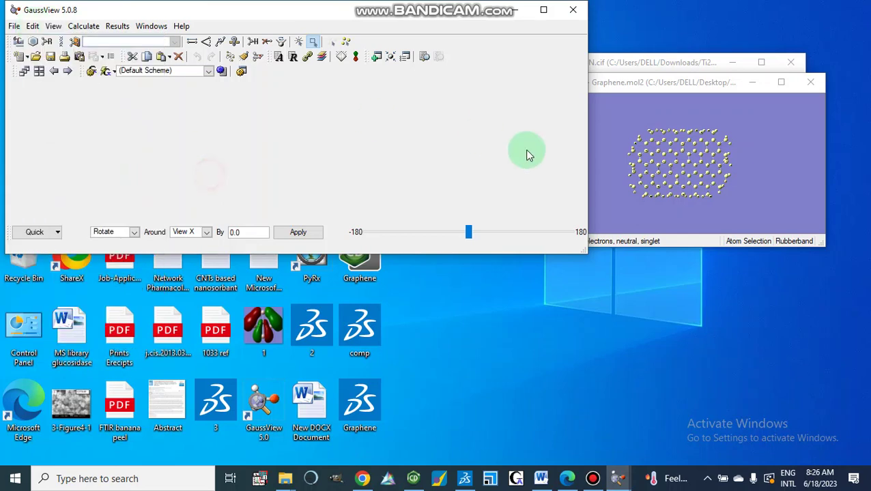
left_click(767, 147)
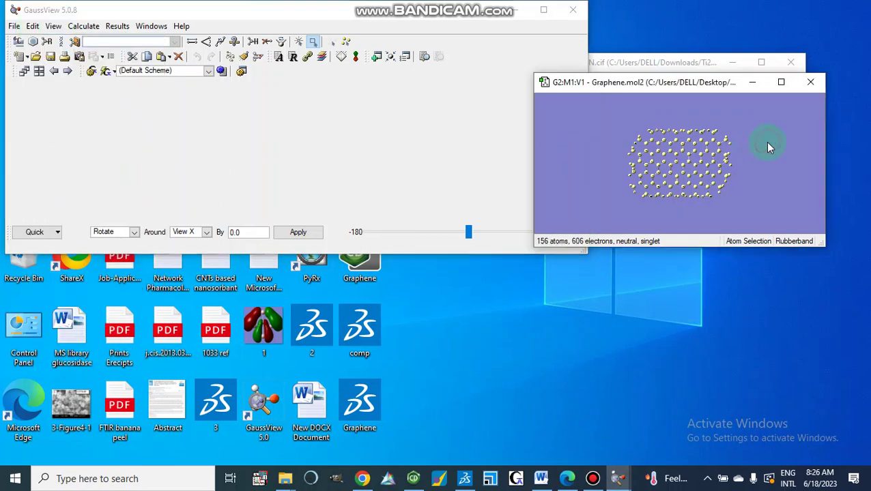
left_click(308, 42)
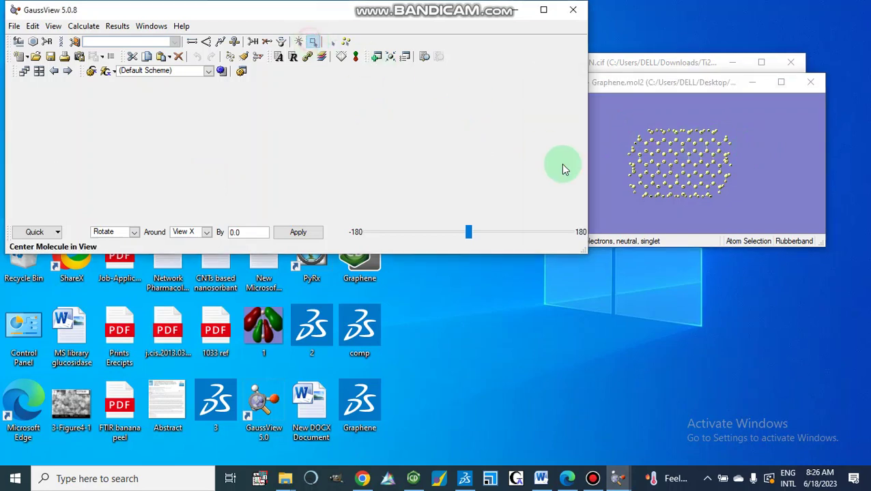
Step: Deselect all atoms in the graphene structure
right_click(773, 178)
mouse_move(807, 224)
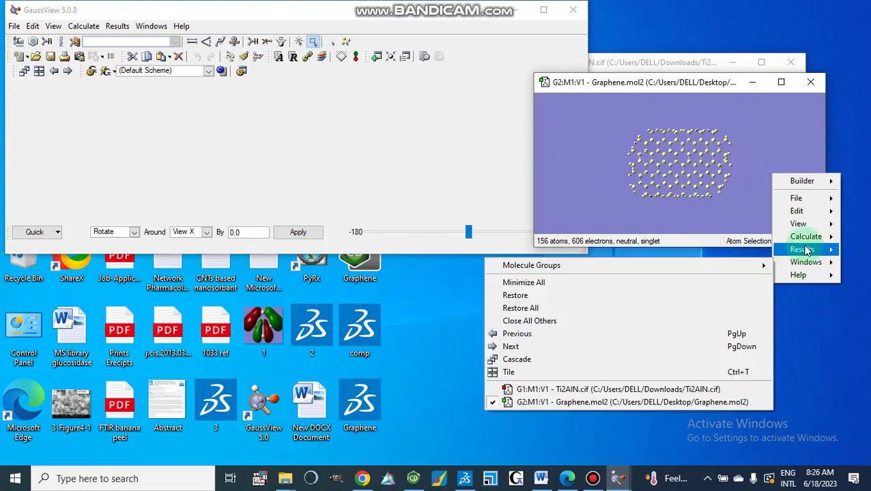
mouse_move(805, 251)
mouse_move(802, 180)
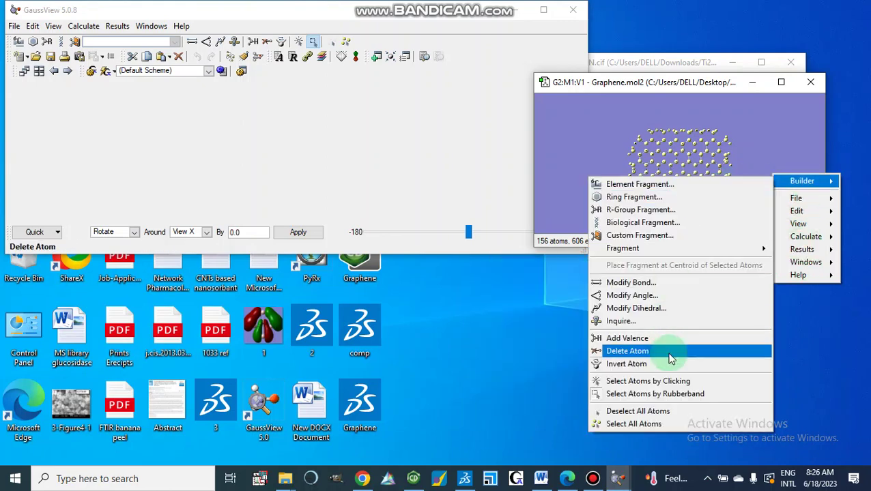
left_click(648, 413)
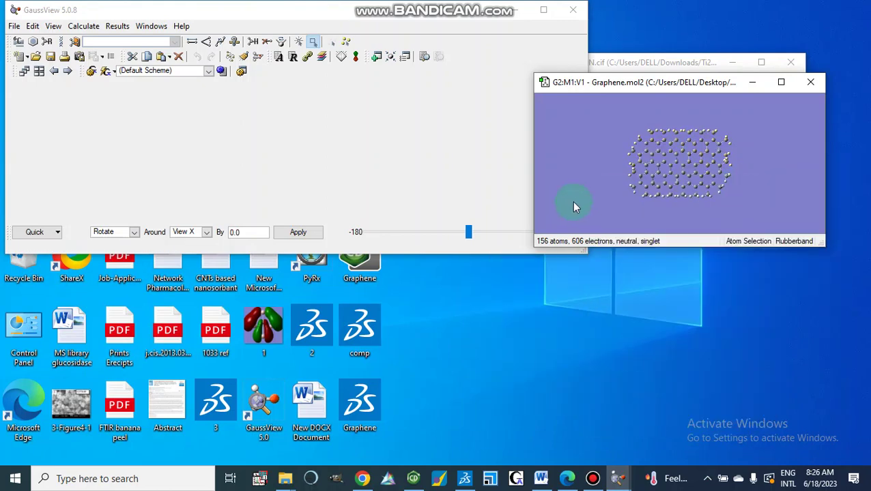
right_click(565, 159)
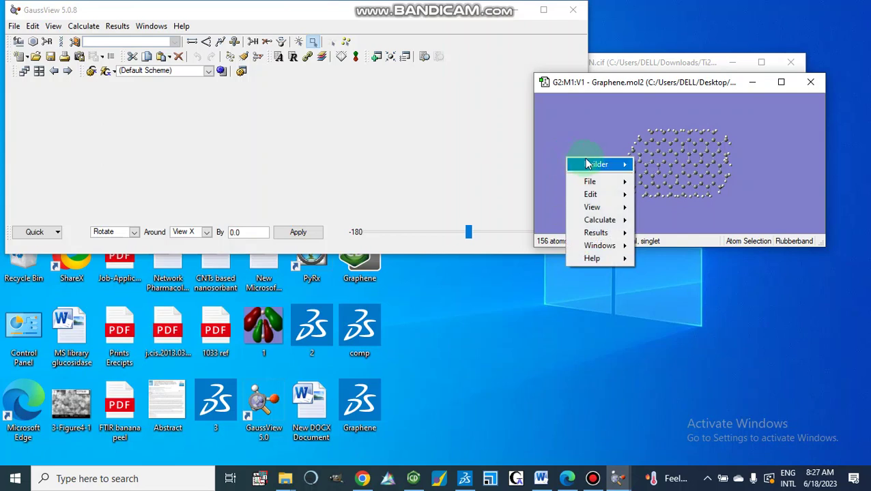
mouse_move(595, 165)
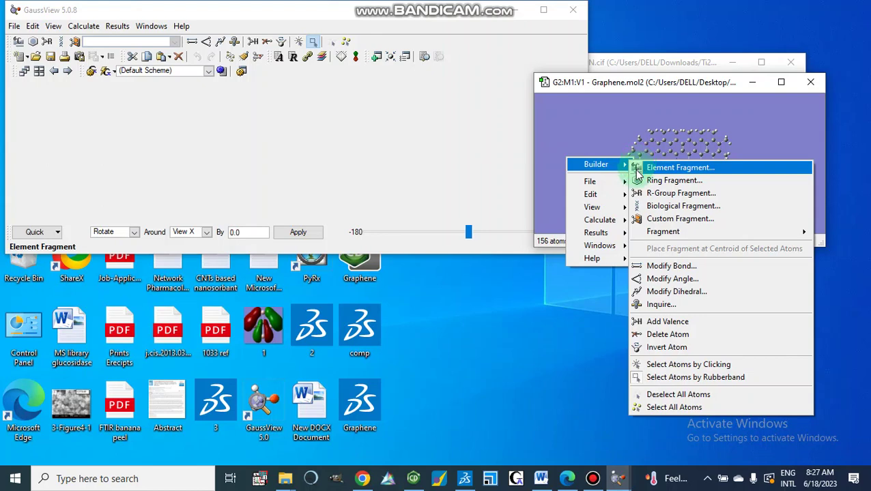
mouse_move(599, 199)
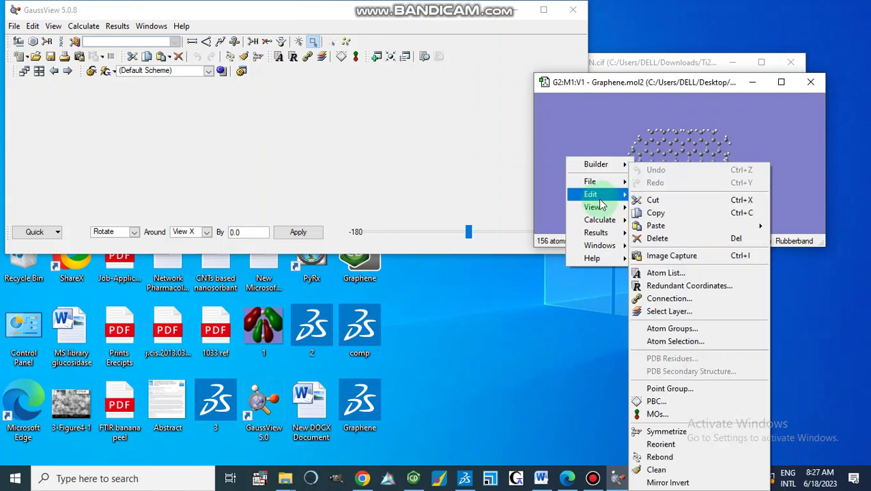
left_click(314, 175)
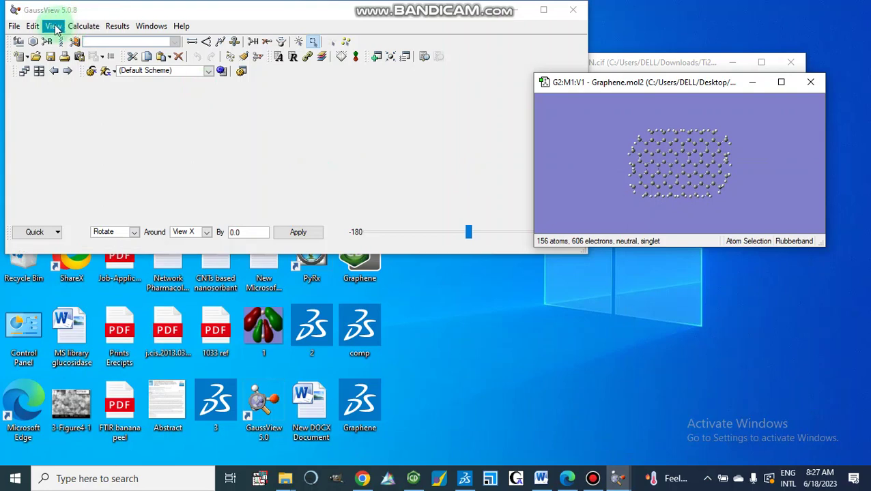
Step: Select all graphene atoms matching H in the Atom Selection Editor, delete them, and check the structure in full-screen view
left_click(33, 27)
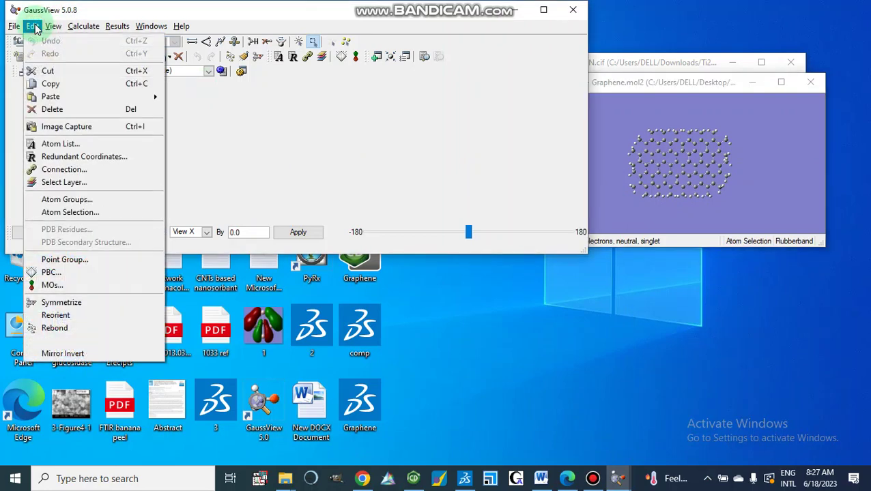
left_click(85, 213)
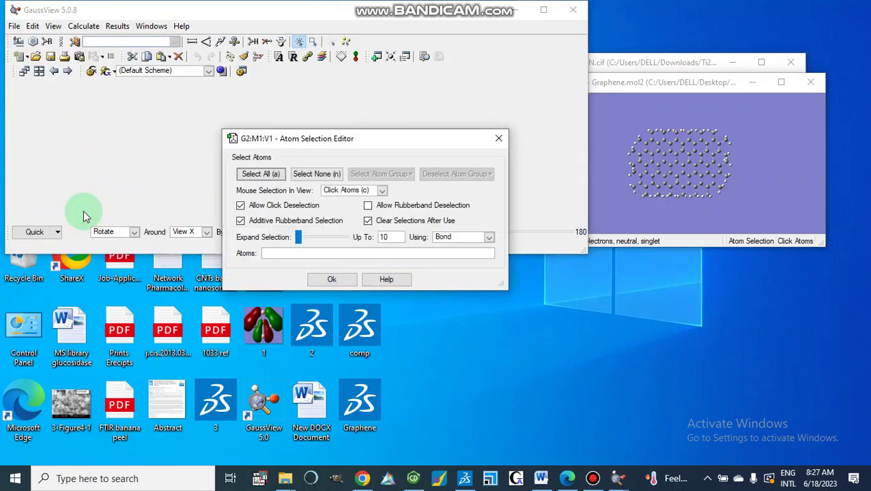
left_click(279, 253)
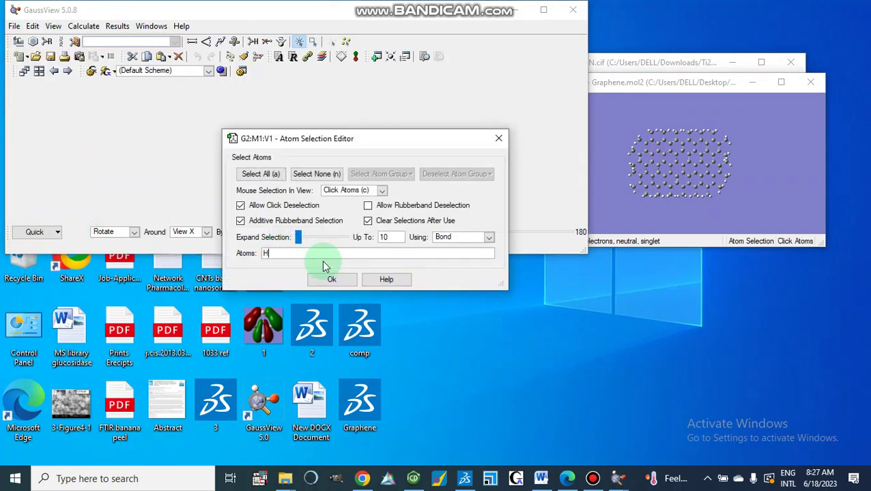
type("H")
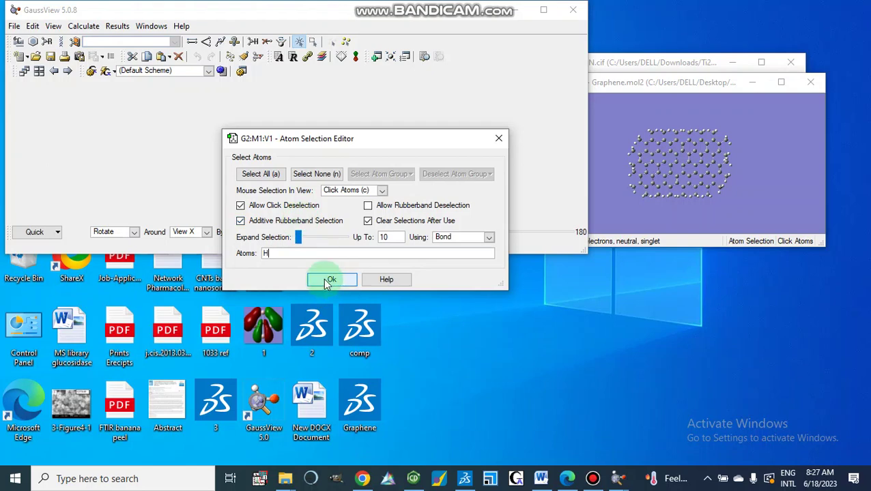
left_click(326, 282)
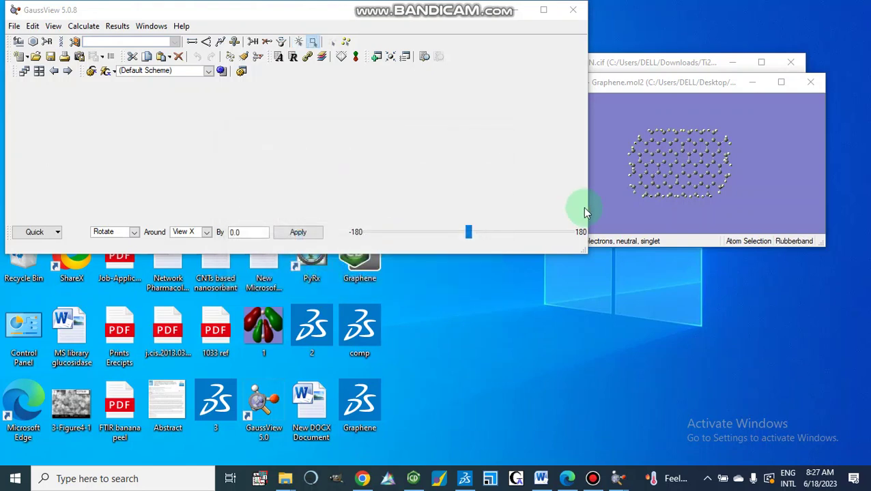
left_click(780, 82)
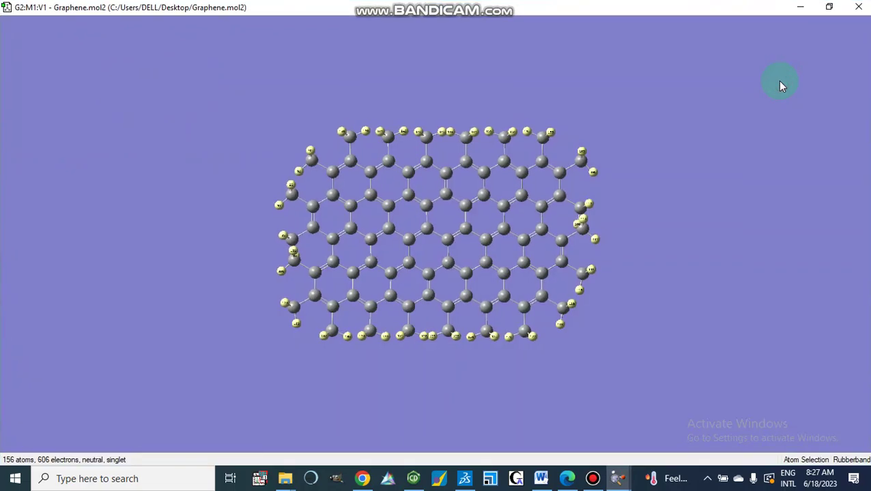
left_click(827, 7)
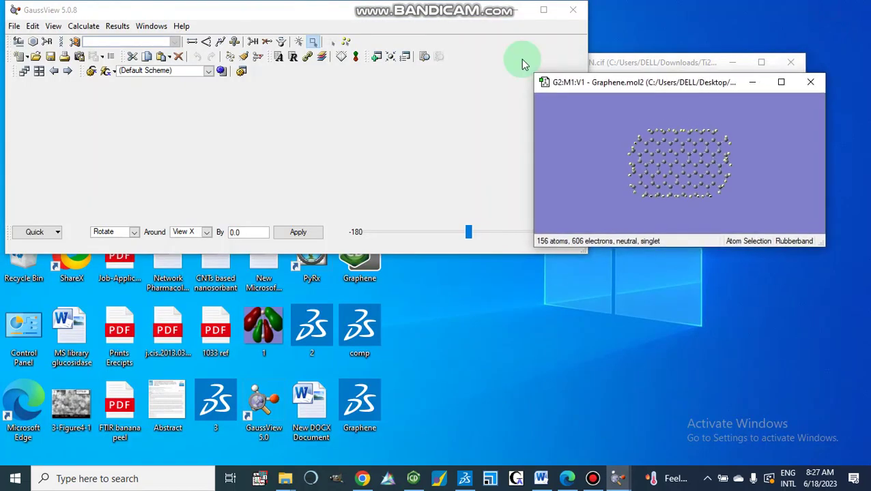
left_click(35, 26)
left_click(34, 26)
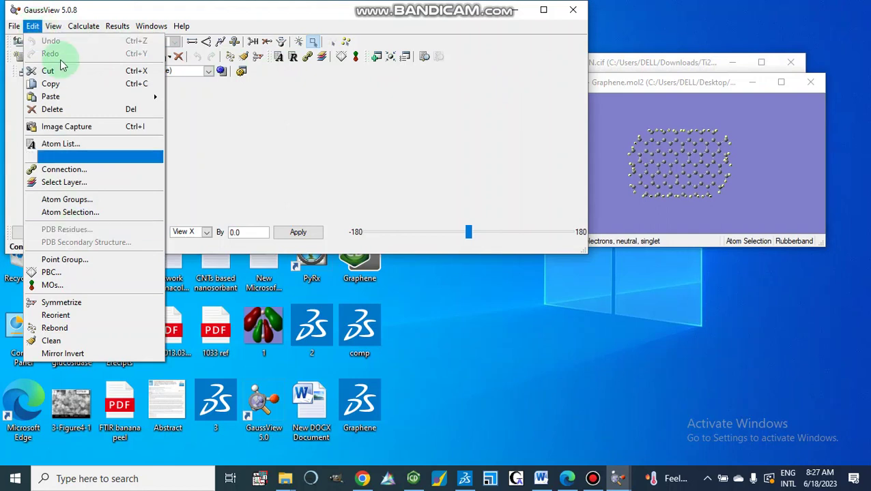
left_click(56, 112)
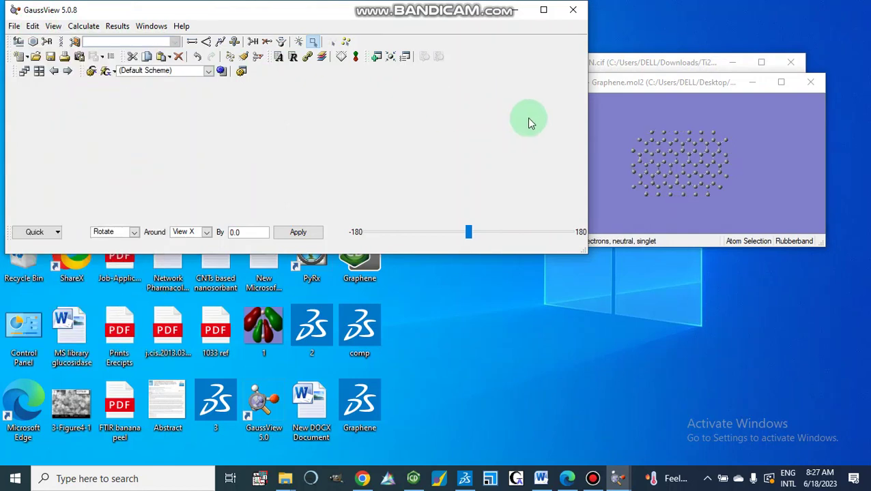
left_click(781, 83)
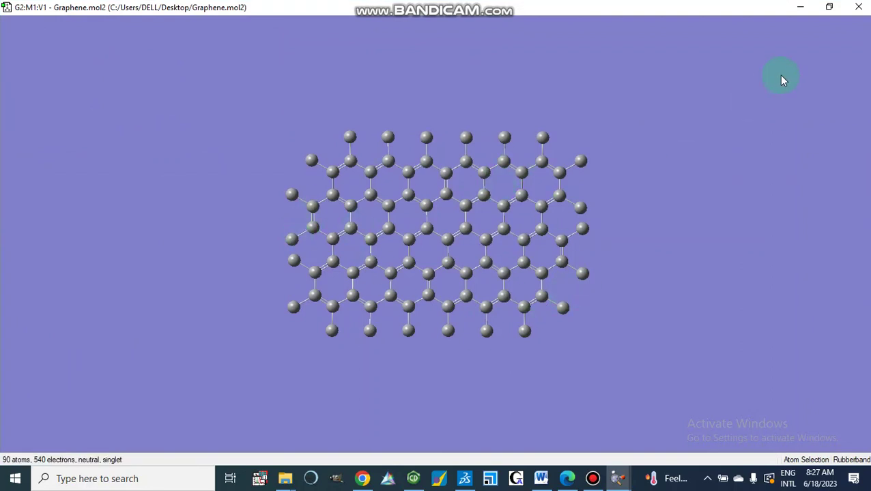
left_click(828, 7)
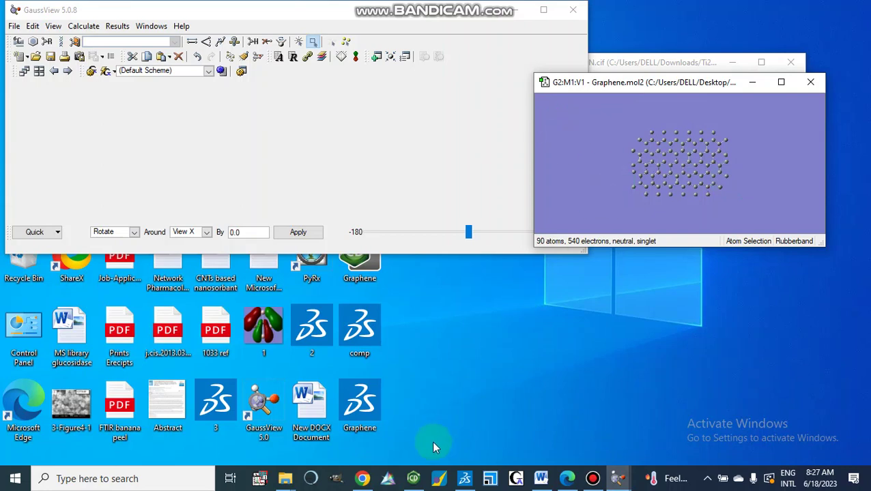
Step: Switch to Materials Studio, dismiss the file associations dialog, and open the recent project Graphene.stp
left_click(490, 480)
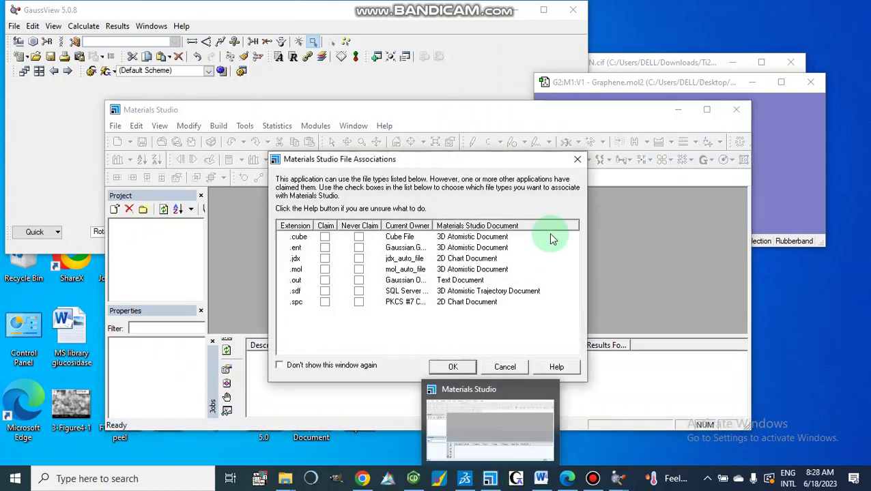
left_click(573, 167)
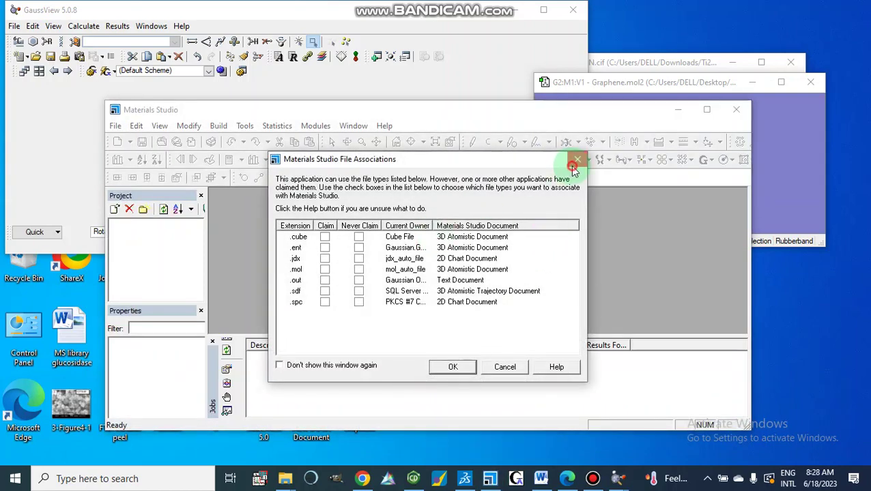
left_click(469, 252)
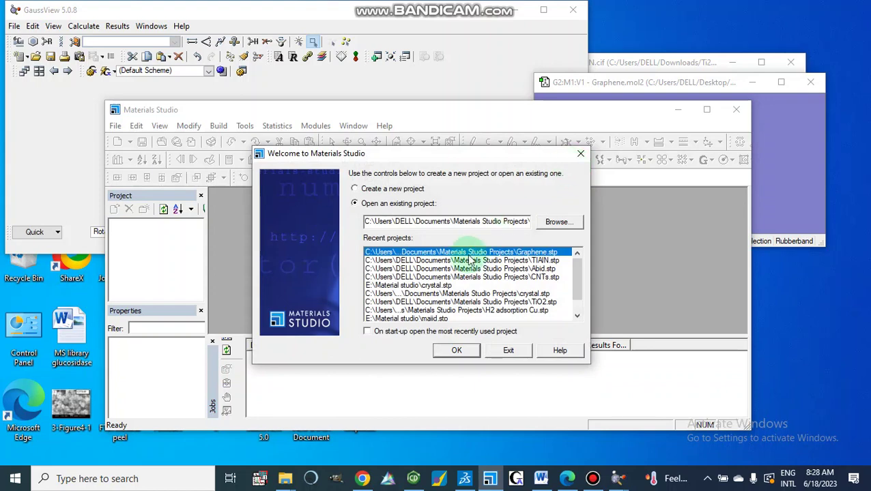
double_click(445, 252)
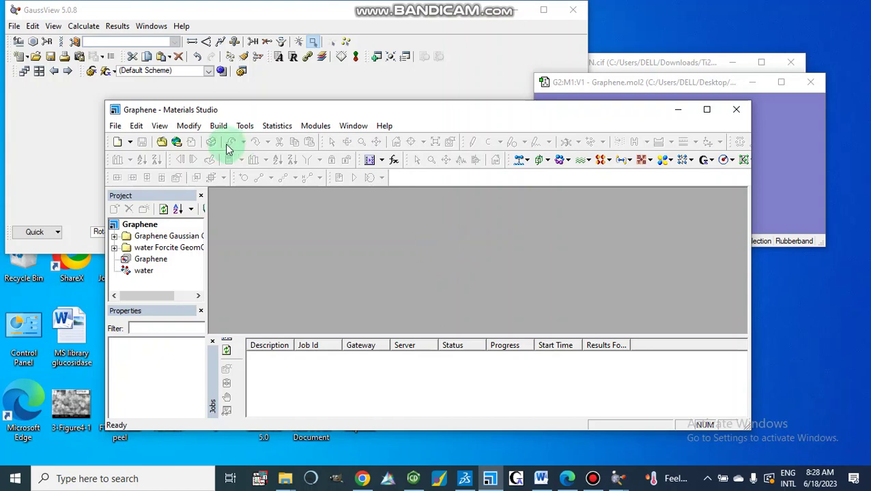
left_click(116, 126)
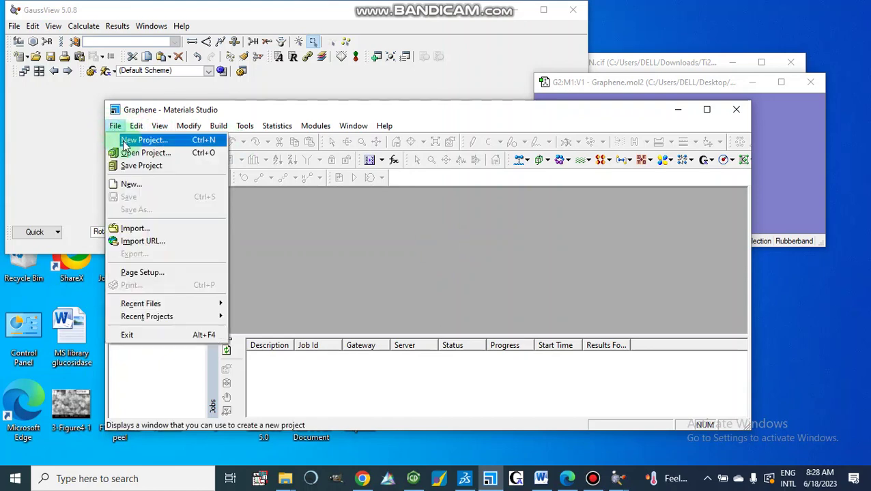
left_click(135, 140)
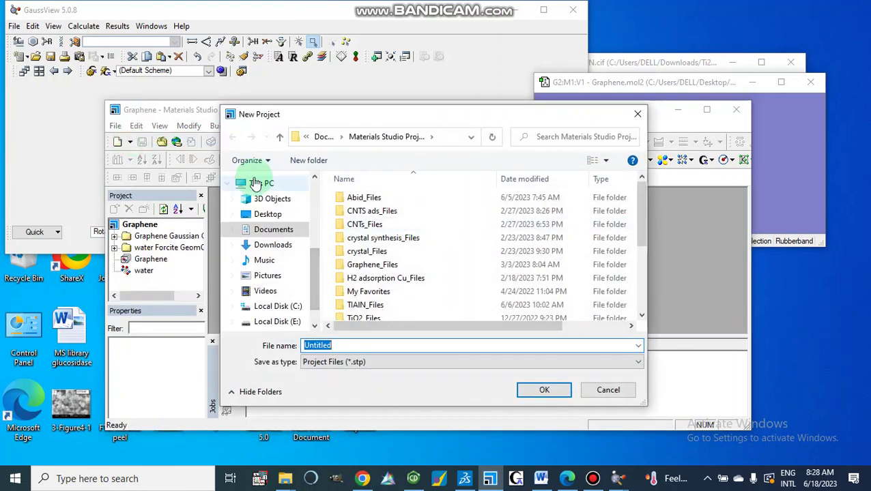
left_click(268, 214)
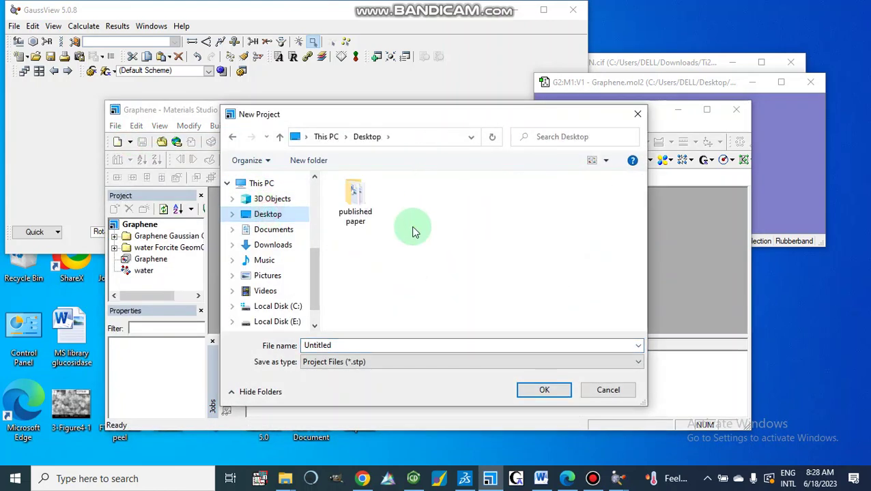
left_click(558, 362)
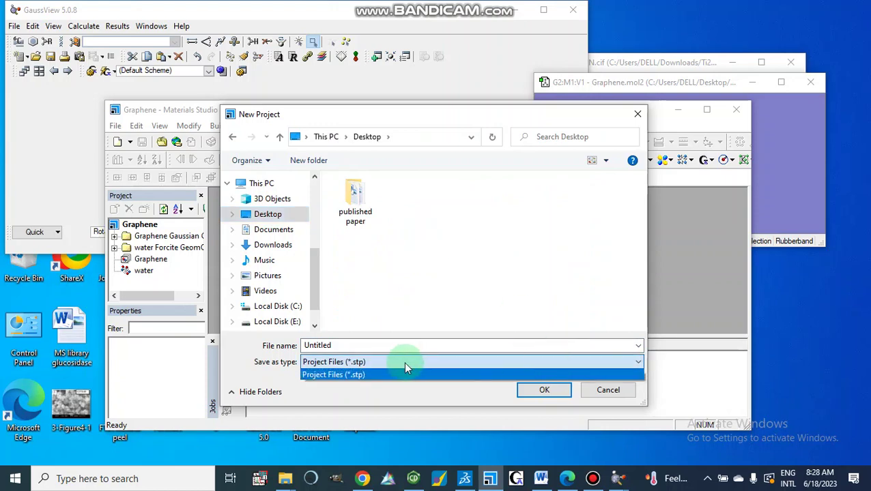
left_click(380, 362)
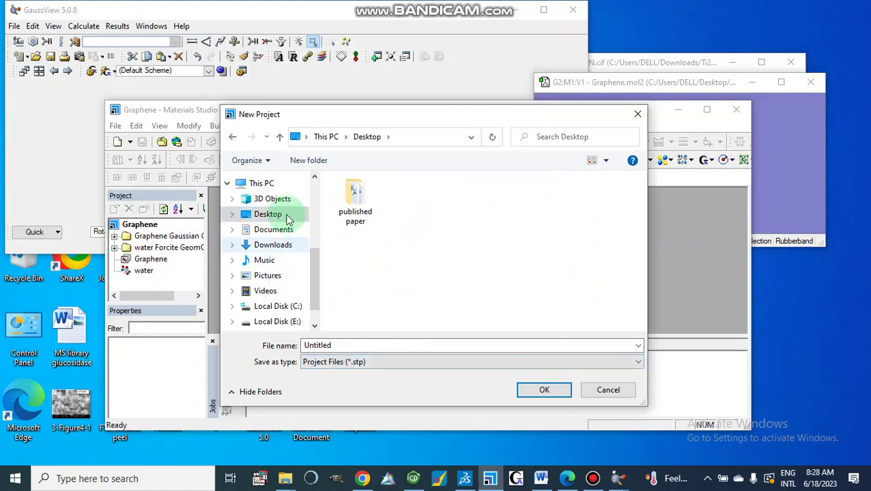
left_click(636, 114)
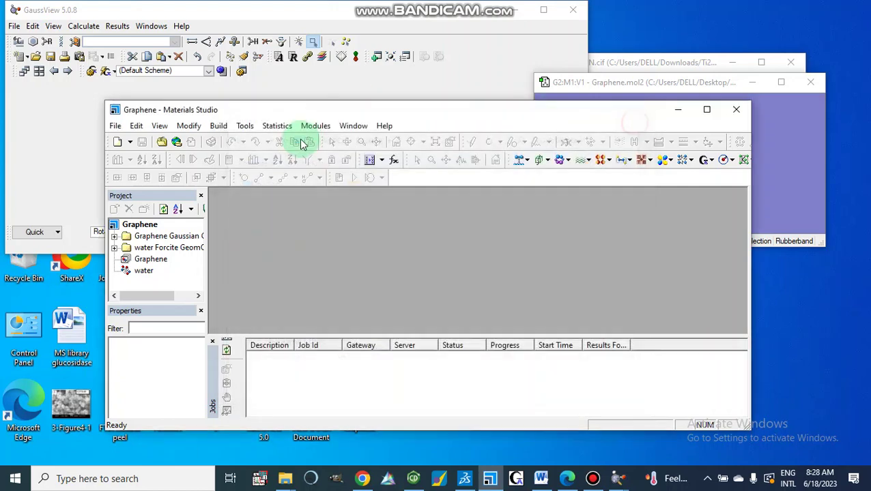
Step: Open the Graphene 3D structure from the project's Graphene Gaussian GeomOpt folder and maximize its document window
left_click(114, 237)
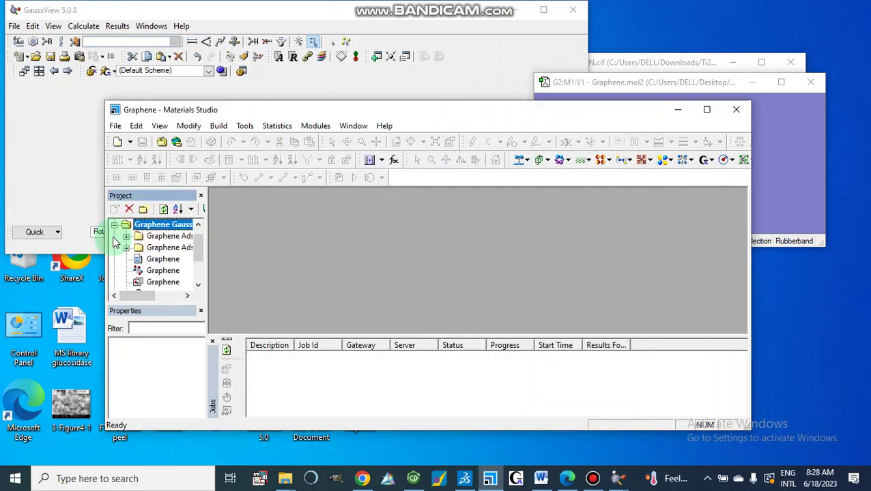
double_click(164, 269)
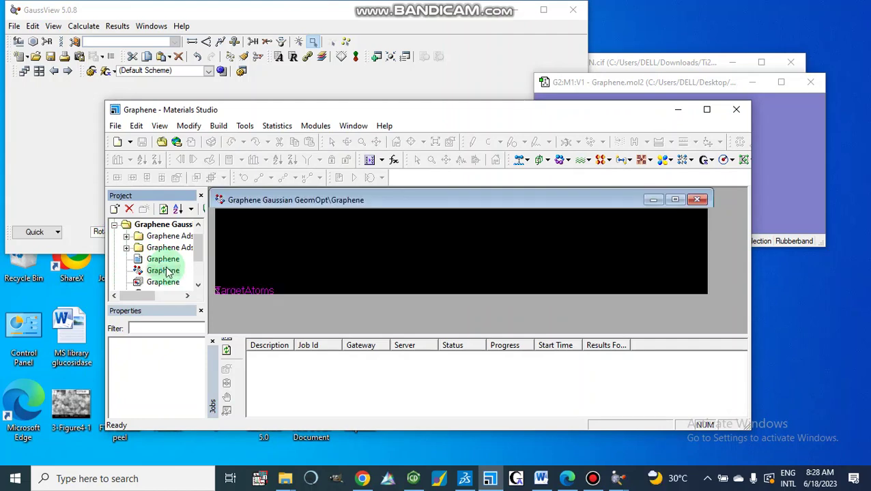
left_click(675, 199)
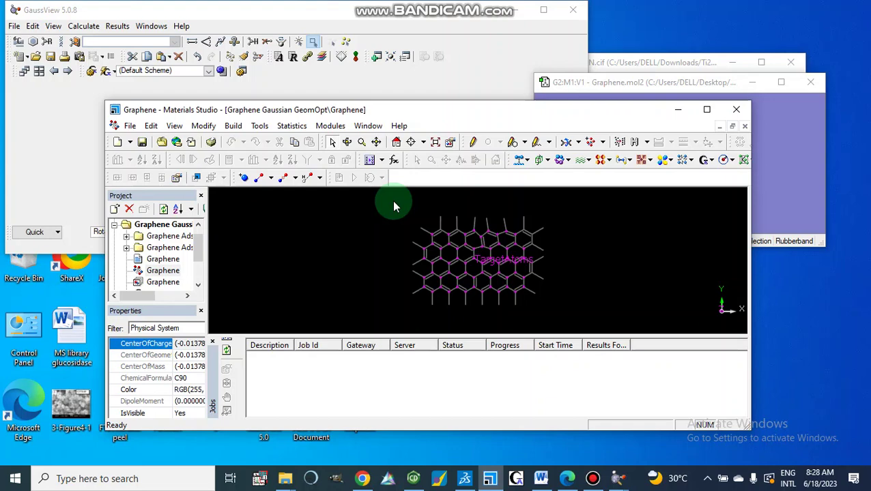
Step: Select the entire graphene structure, change its atoms' element to Carbon, and clear the selection
left_click_drag(393, 206, 567, 326)
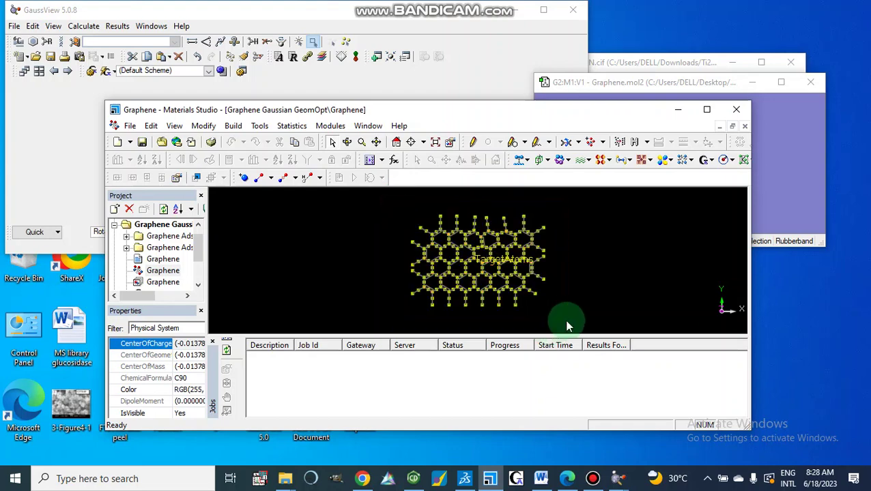
left_click(202, 129)
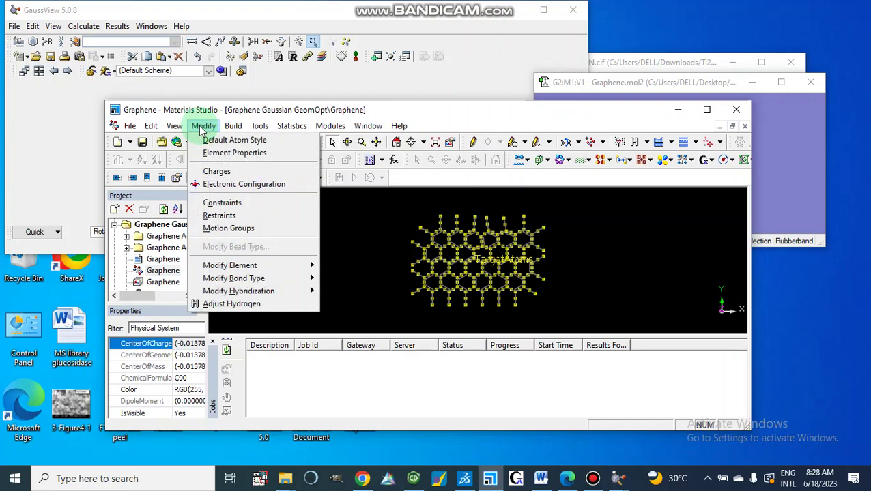
mouse_move(298, 266)
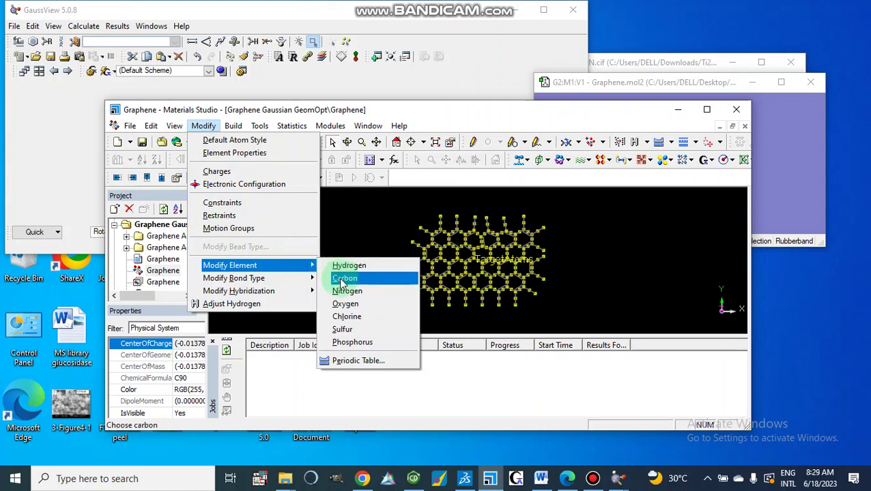
left_click(342, 280)
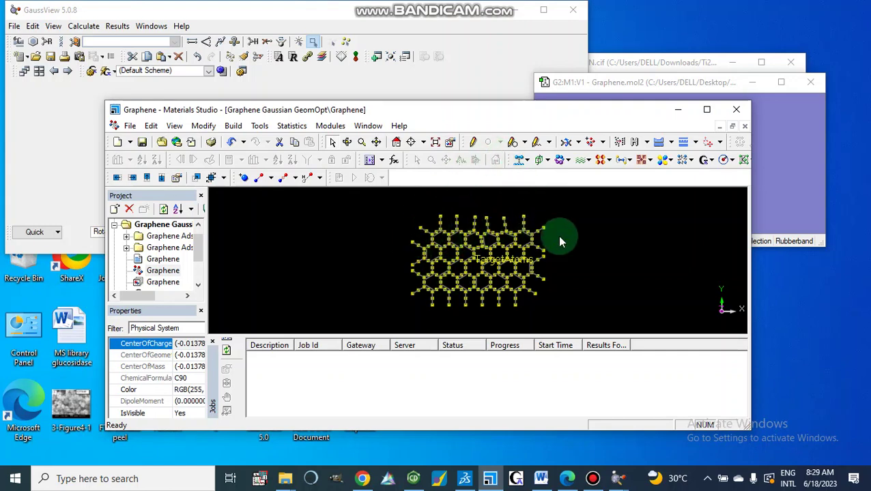
left_click(598, 273)
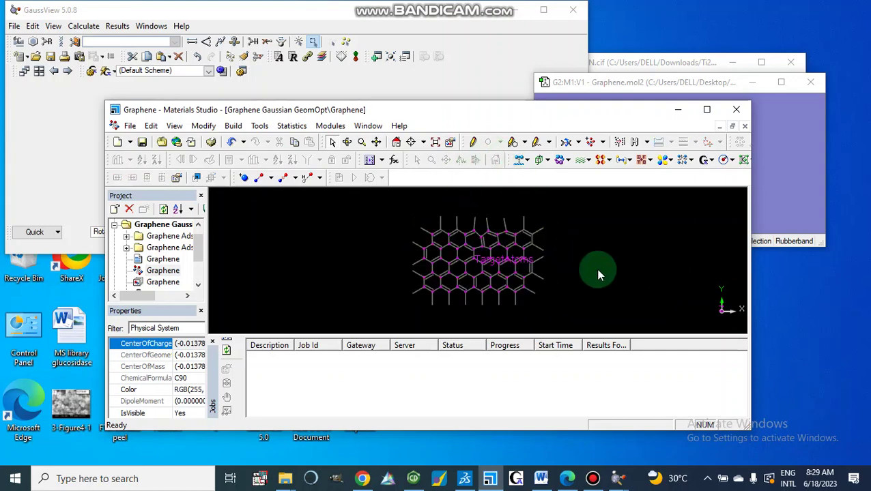